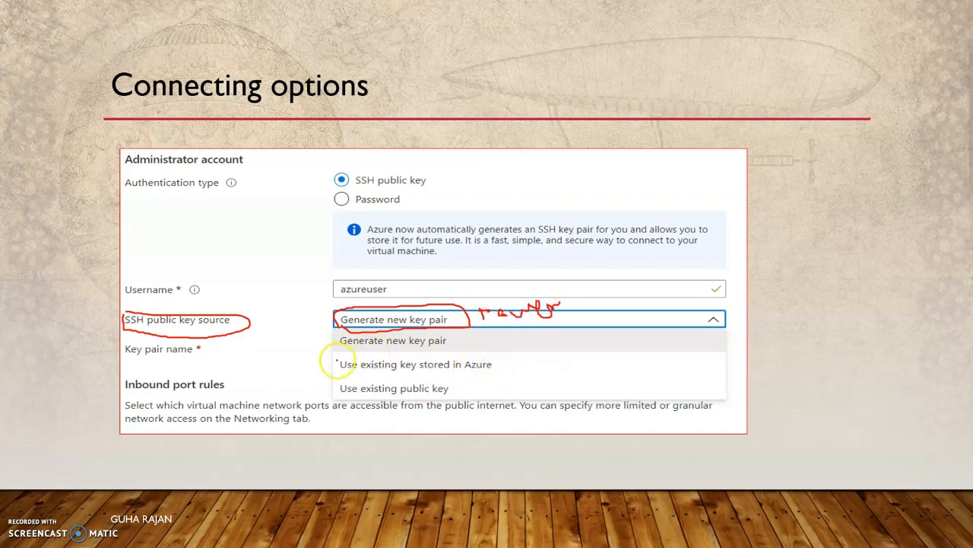
mouse_move(334, 356)
left_mouse_down()
mouse_move(512, 348)
mouse_move(515, 361)
mouse_move(351, 370)
mouse_move(333, 357)
left_mouse_up()
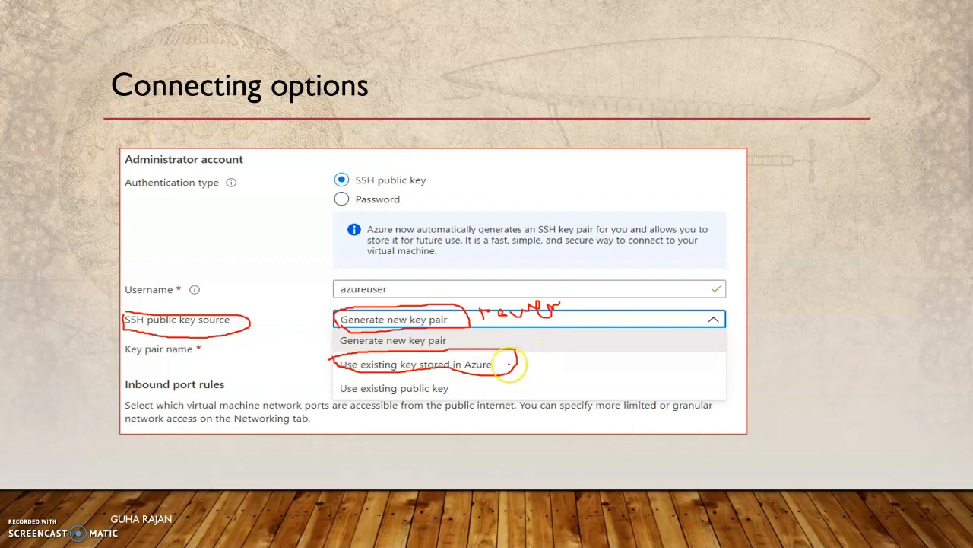
mouse_move(532, 359)
left_mouse_down()
mouse_move(536, 369)
mouse_move(537, 357)
mouse_move(547, 368)
mouse_move(567, 364)
mouse_move(579, 349)
mouse_move(585, 360)
mouse_move(585, 346)
mouse_move(606, 370)
left_mouse_up()
left_click(585, 375)
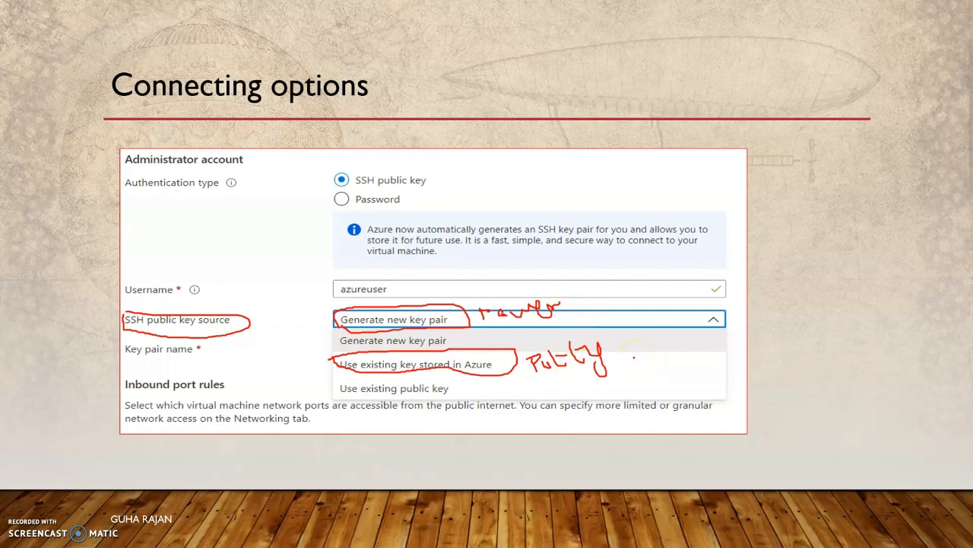
key("Right")
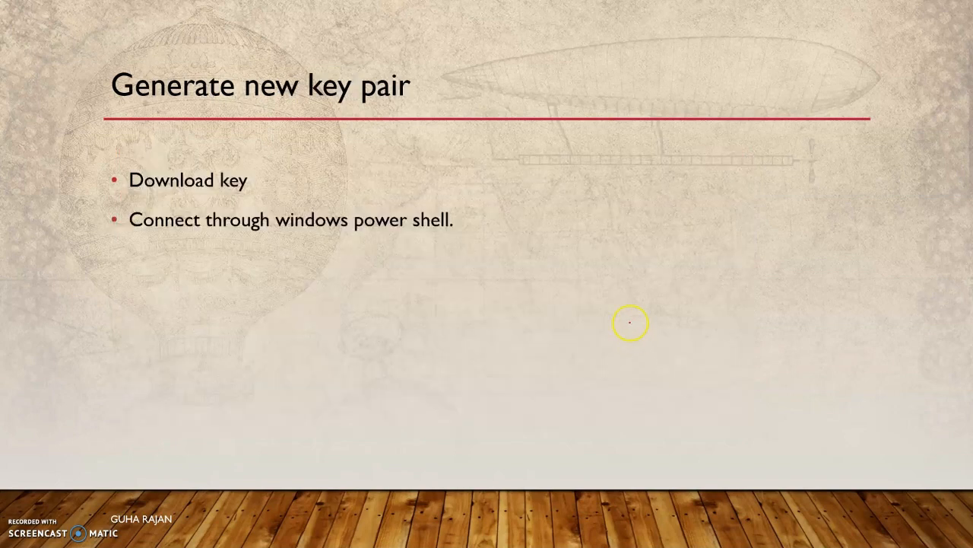
key("Left")
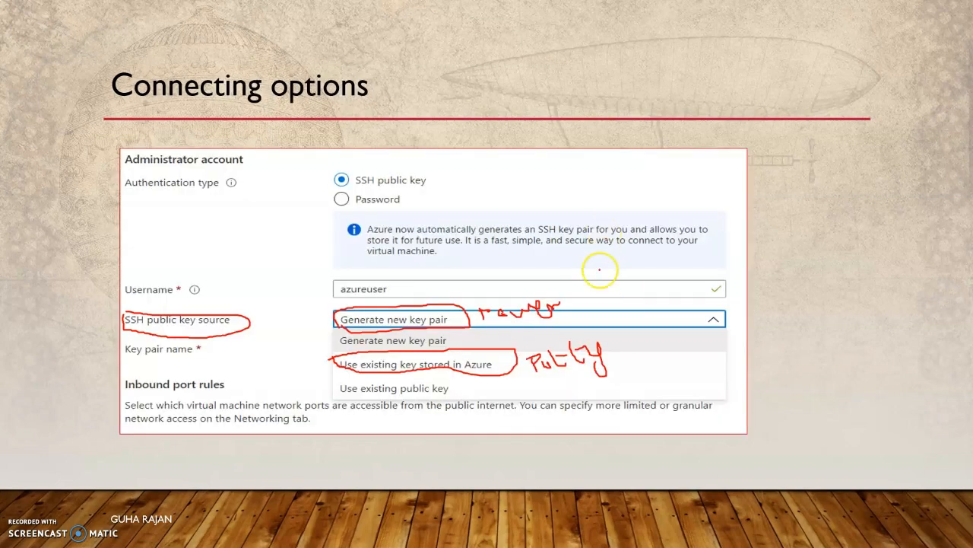
key("Right")
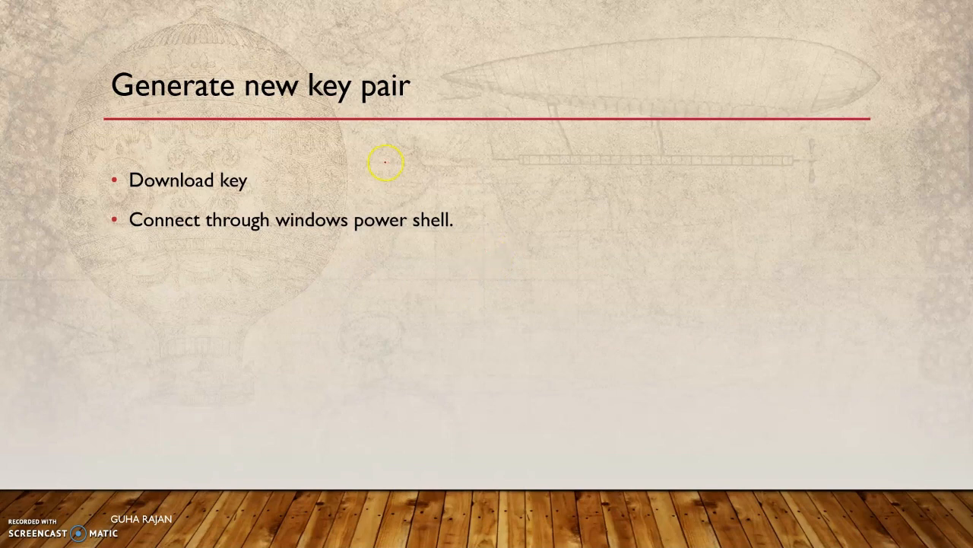
left_click(386, 161)
left_click(385, 158)
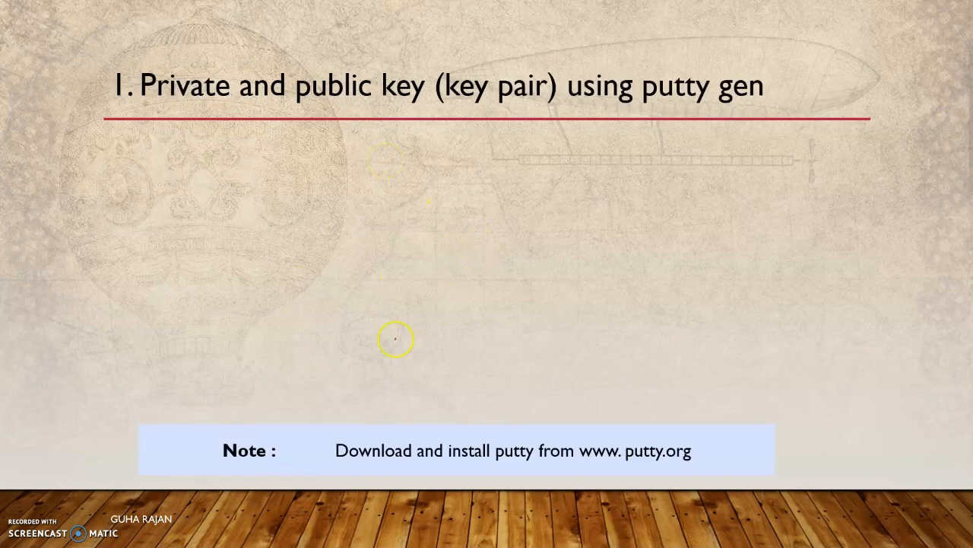
left_click_drag(369, 339, 377, 349)
mouse_move(582, 454)
left_mouse_down()
mouse_move(739, 452)
mouse_move(578, 456)
left_mouse_up()
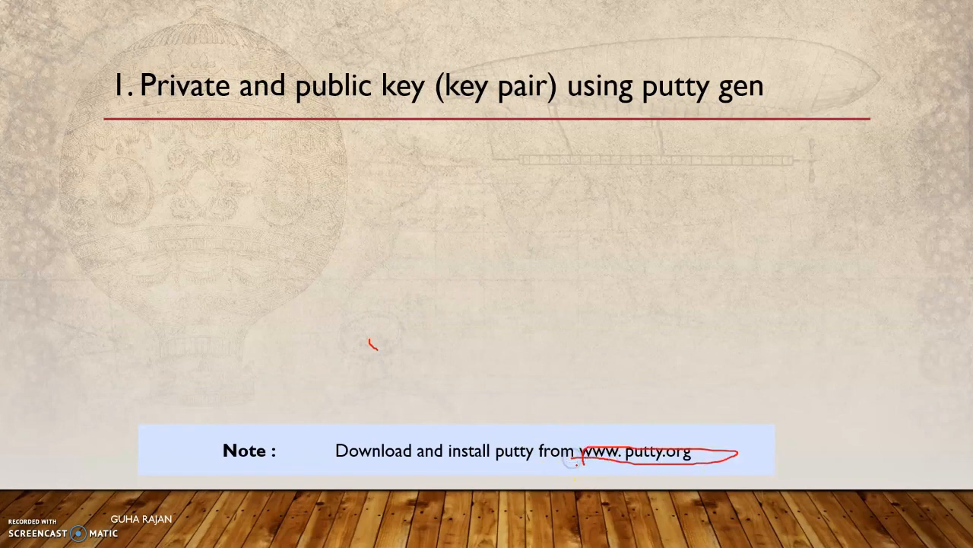
key("Right")
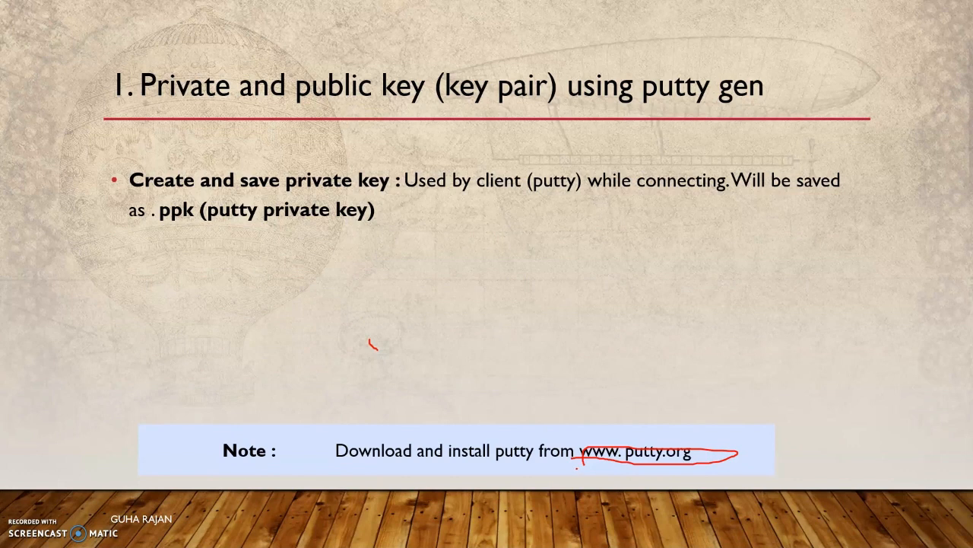
key("Right")
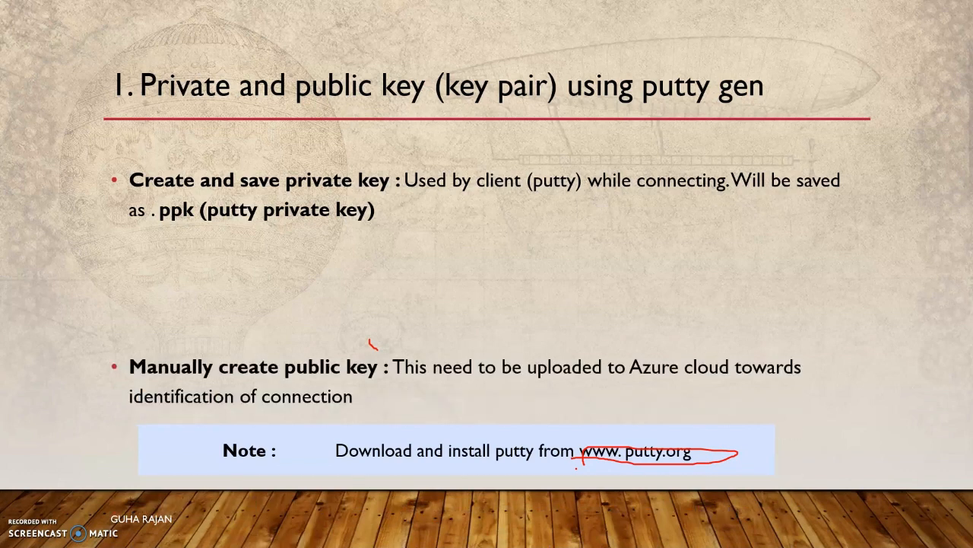
left_click_drag(626, 377, 720, 381)
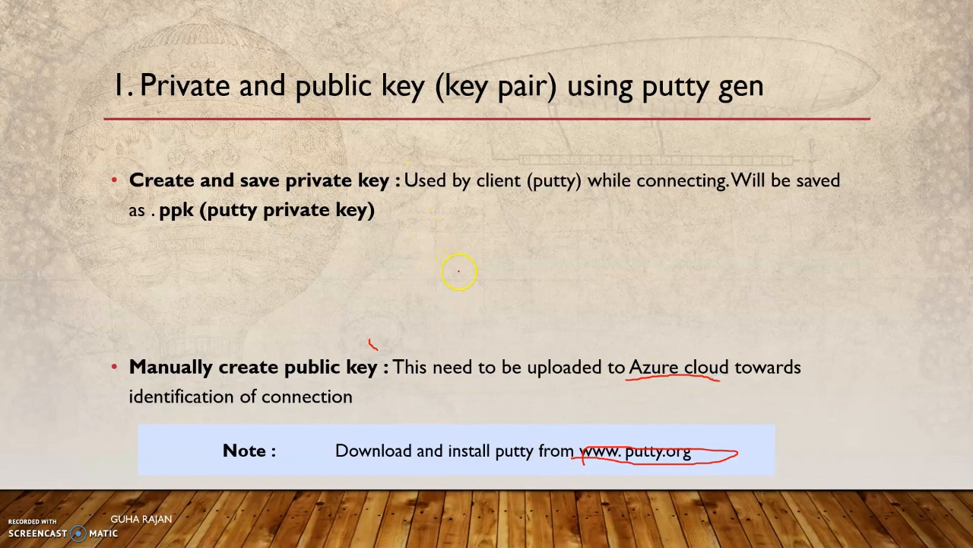
key("Right")
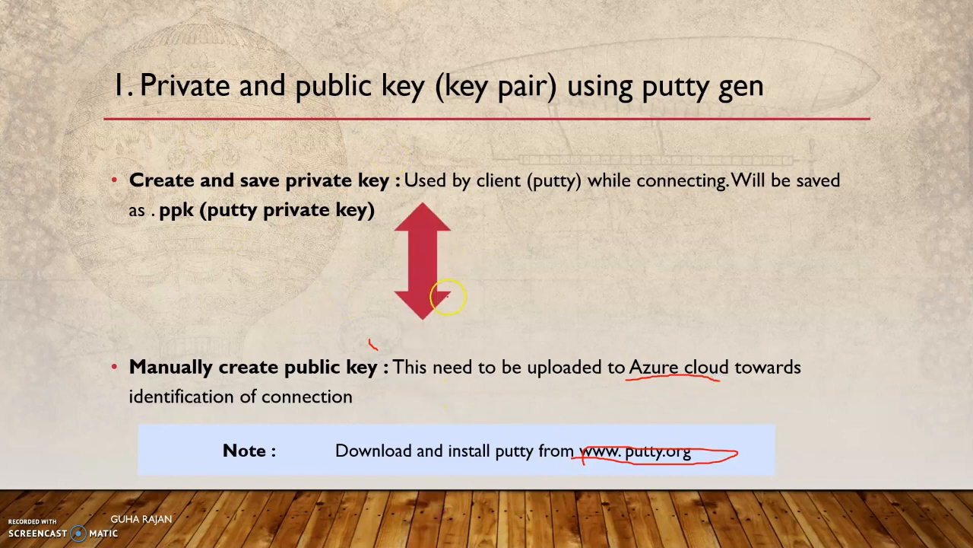
key("Right")
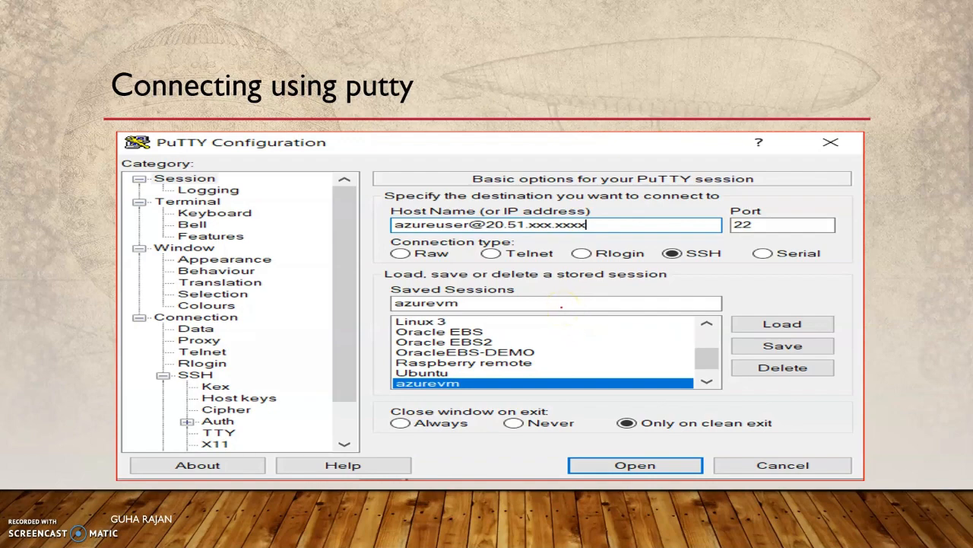
key("Right")
key("Right")
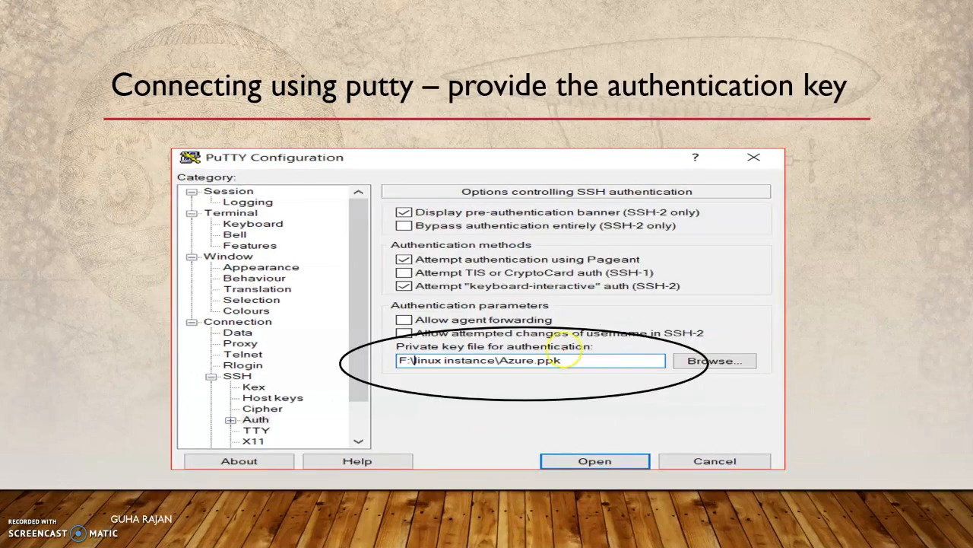
mouse_move(571, 356)
left_mouse_down()
mouse_move(517, 346)
mouse_move(493, 355)
mouse_move(512, 377)
mouse_move(579, 370)
left_mouse_up()
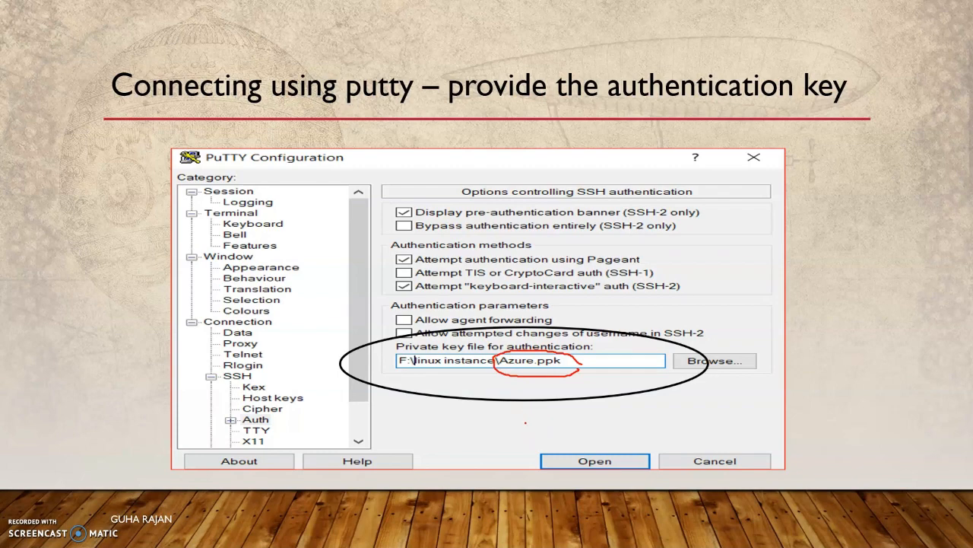
key("Left")
key("Left")
key("Left")
key("Left")
key("Left")
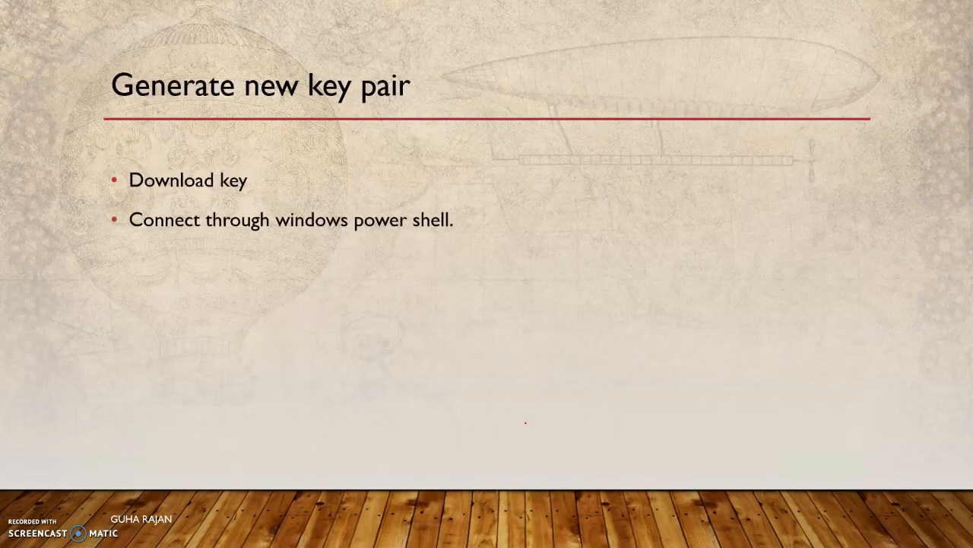
key("Left")
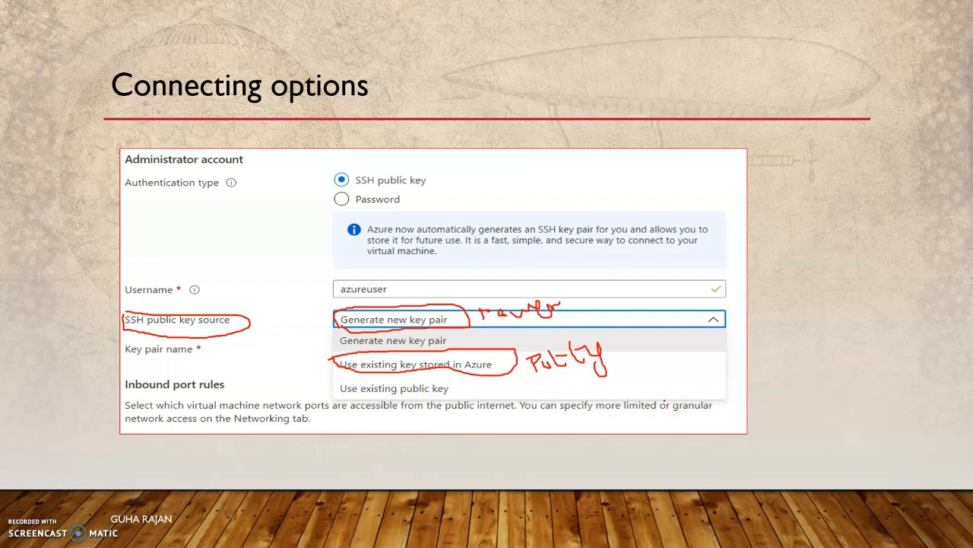
key("Right")
key("Right")
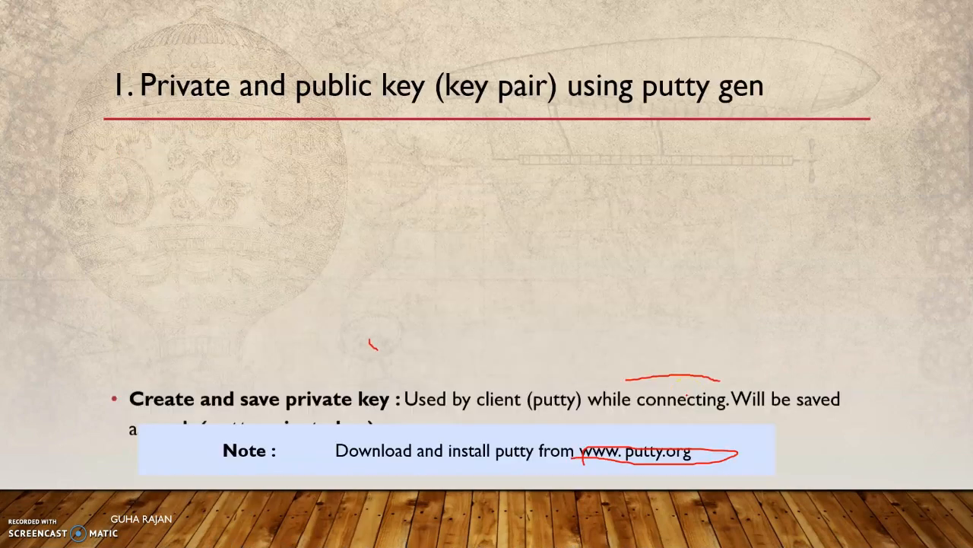
key("Right")
key("Right")
key("Right")
key("Right")
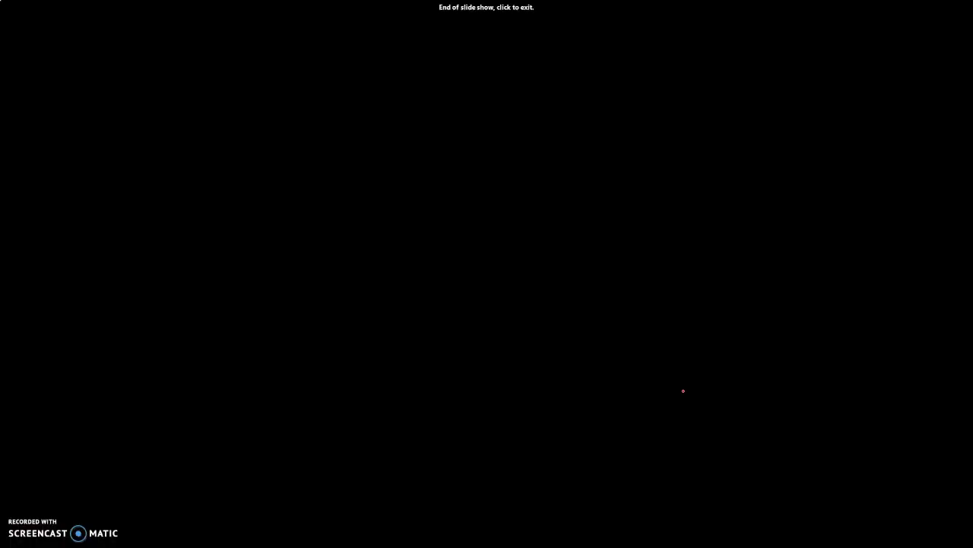
key("Left")
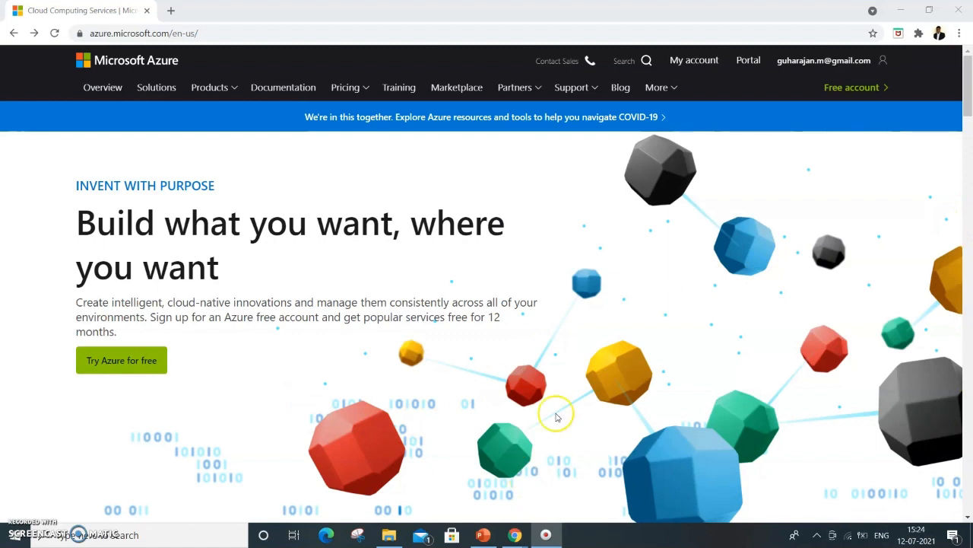
Open the Virtual machines service in the Azure portal, dismiss the credit notification and start creating a new virtual machine.
left_click(748, 60)
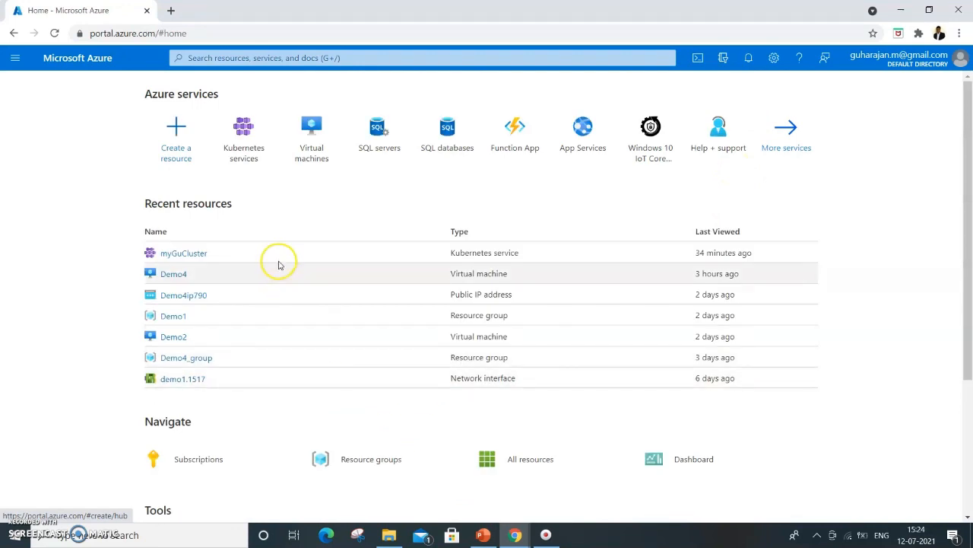
mouse_move(317, 152)
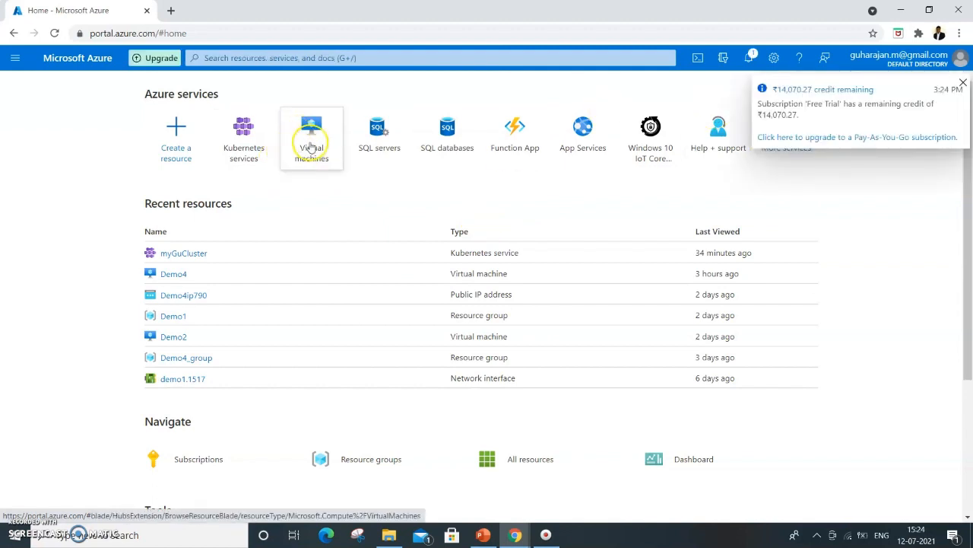
left_click(311, 146)
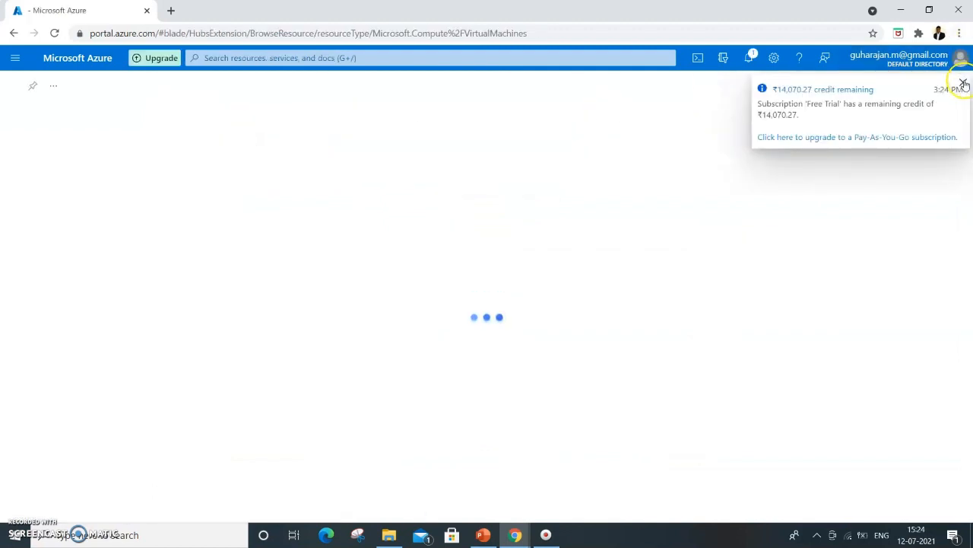
left_click(963, 83)
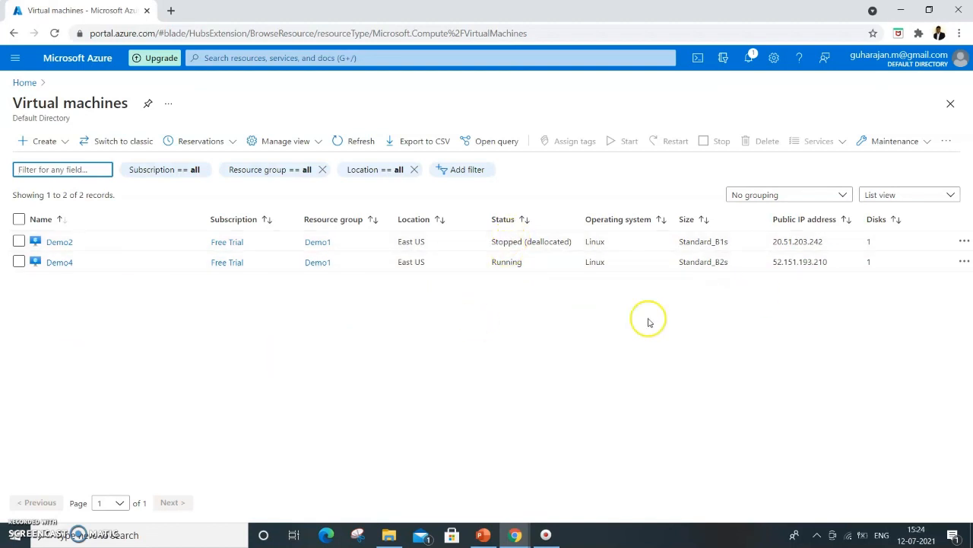
left_click(42, 141)
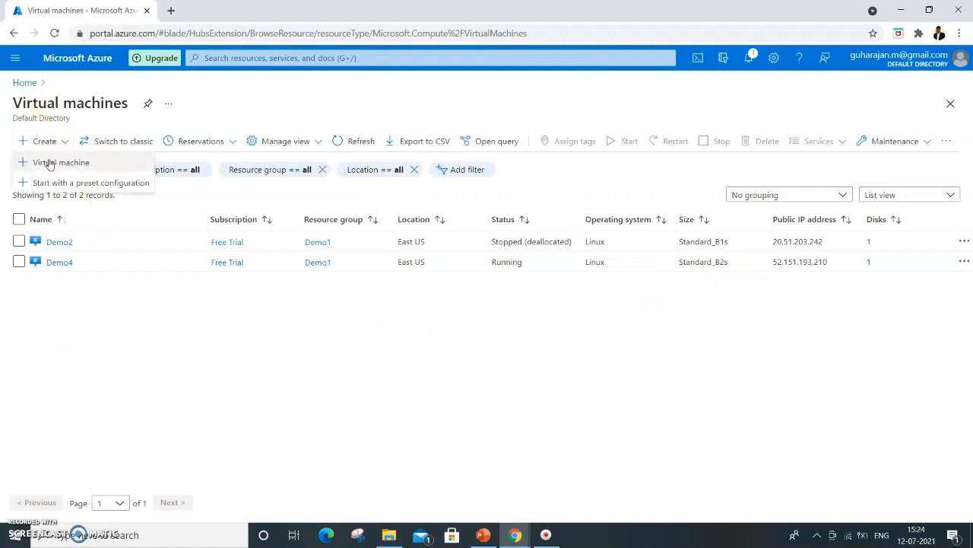
left_click(50, 163)
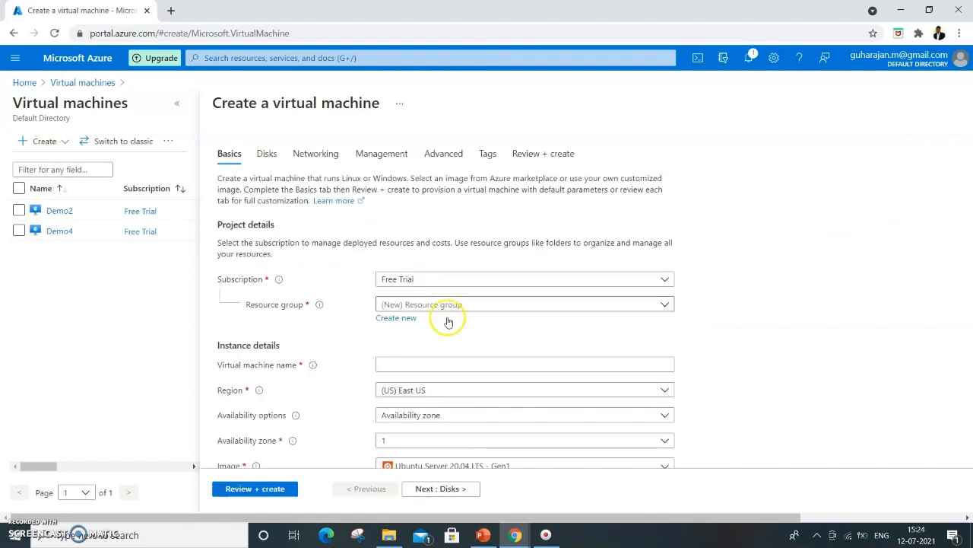
Keep the Free Trial subscription and assign the new virtual machine to the existing Demo1 resource group.
left_click(664, 281)
left_click(664, 281)
left_click(424, 290)
left_click(432, 305)
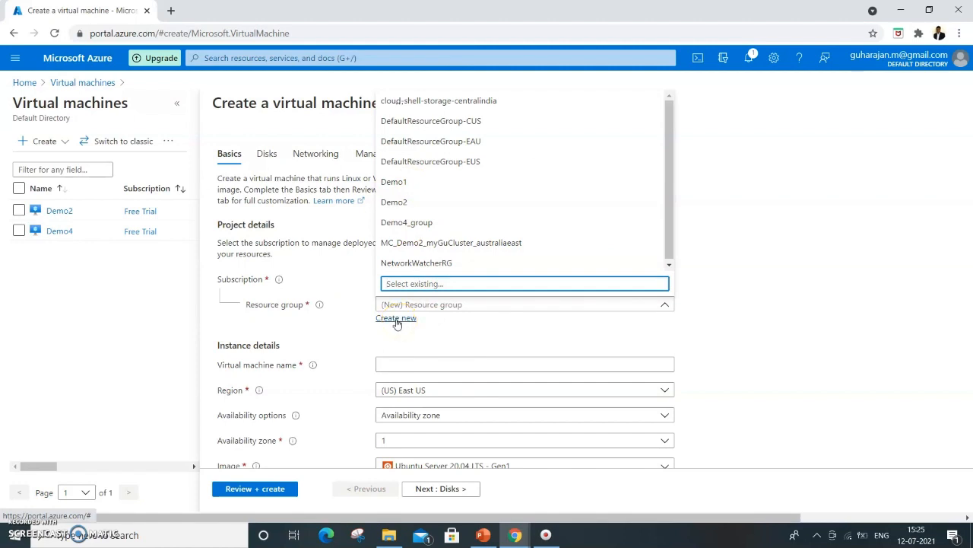
left_click(395, 182)
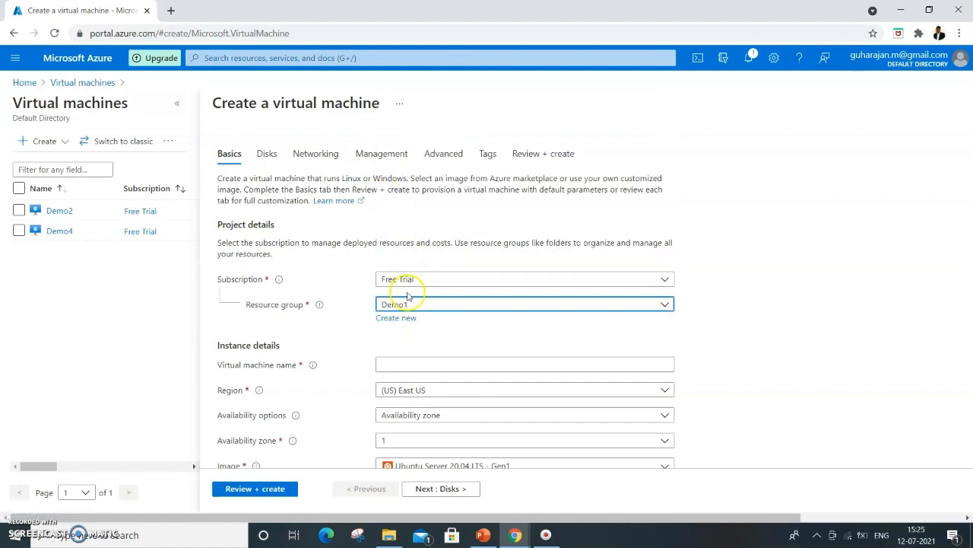
Name the virtual machine Demo5 in the instance details.
left_click(415, 363)
scroll(813, 374, "down", 3)
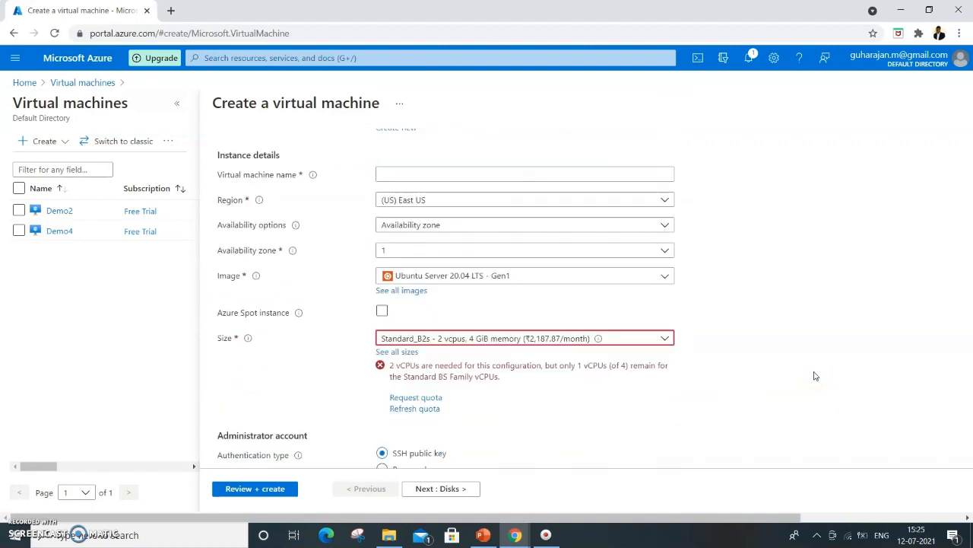
scroll(813, 376, "up", 3)
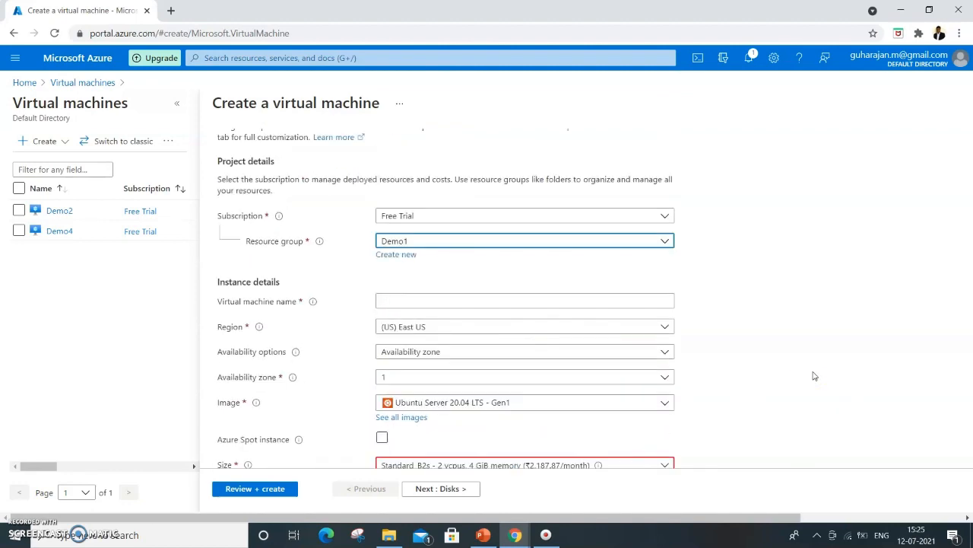
left_click(409, 367)
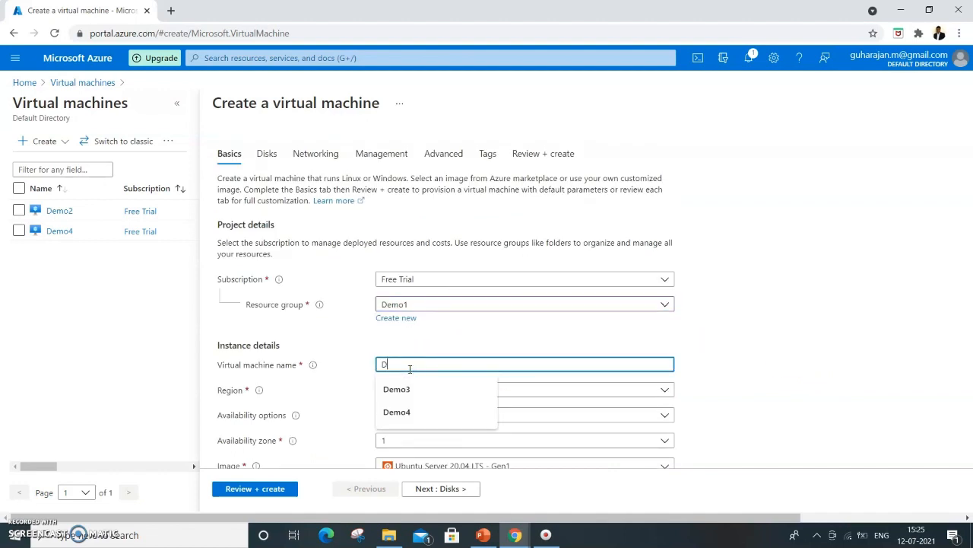
type("Demo5")
Set the virtual machine size to B1s from the full list of available sizes.
scroll(742, 388, "down", 1)
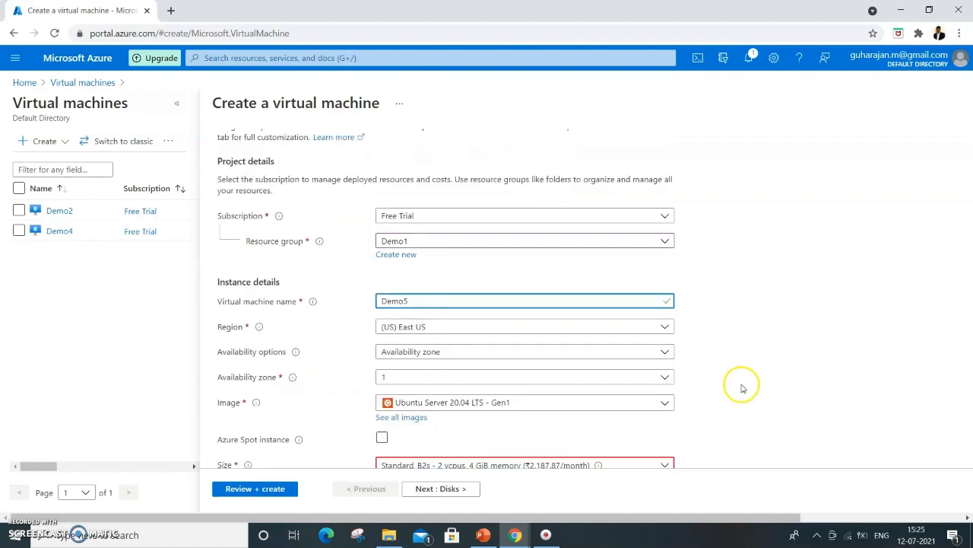
scroll(753, 389, "down", 3)
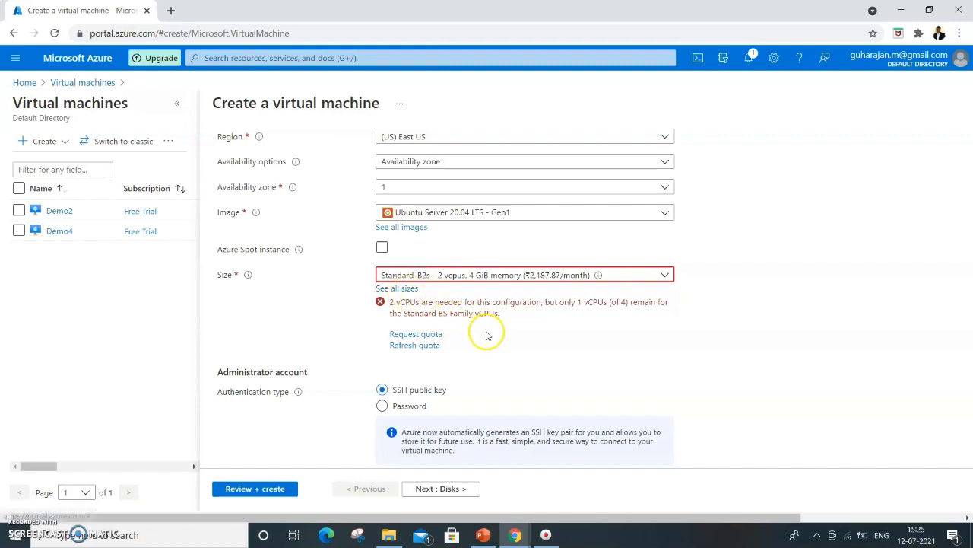
left_click(401, 292)
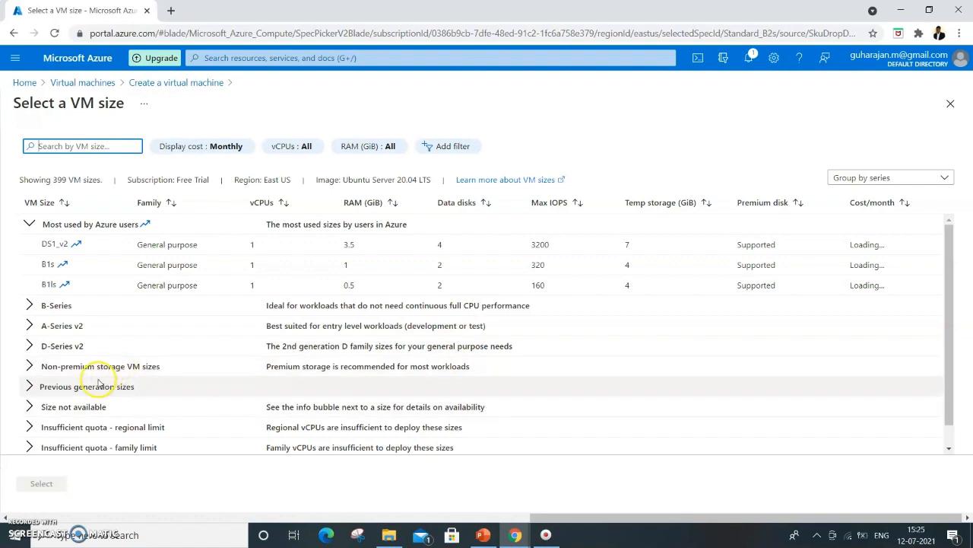
left_click(29, 305)
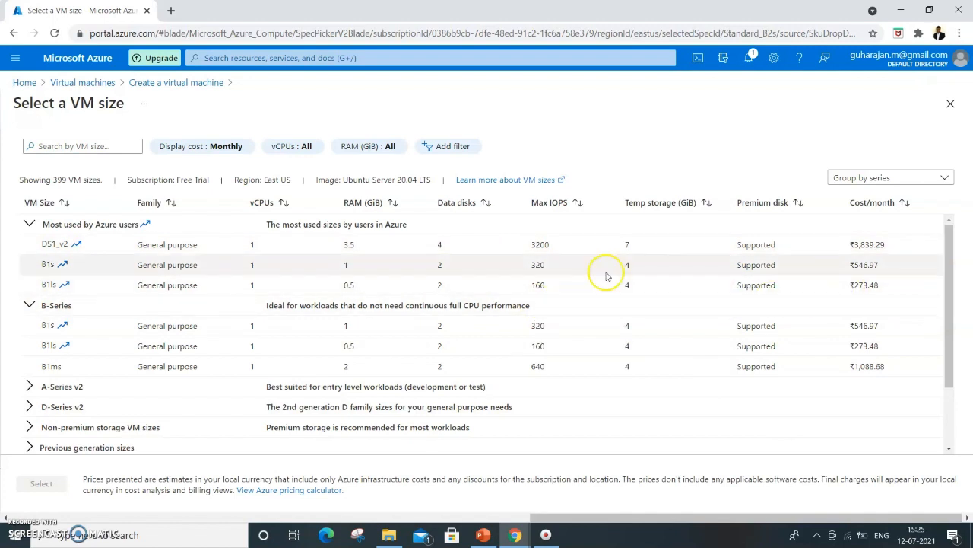
left_click(48, 264)
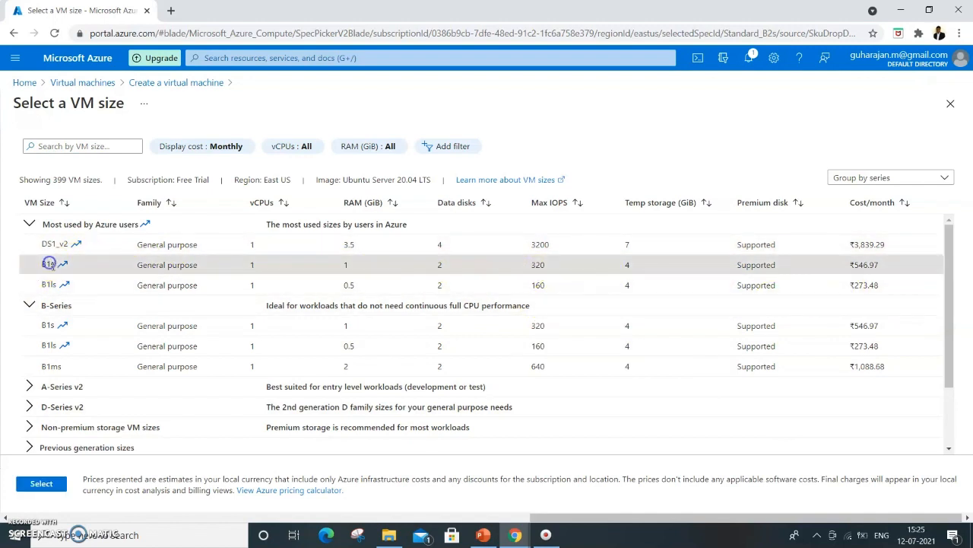
left_click(43, 484)
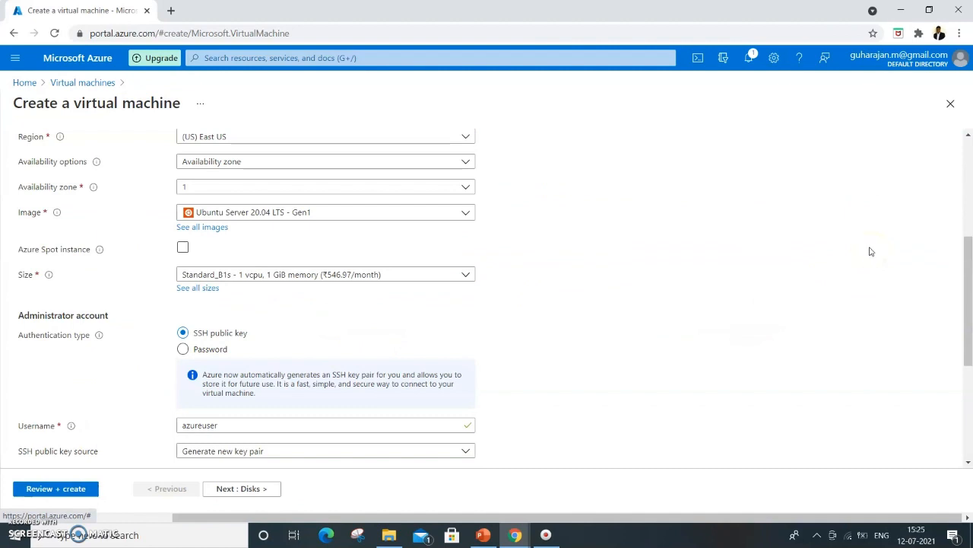
Name the new SSH key pair Demo5 and review the instance, administrator account and inbound port settings.
left_click_drag(968, 323, 970, 372)
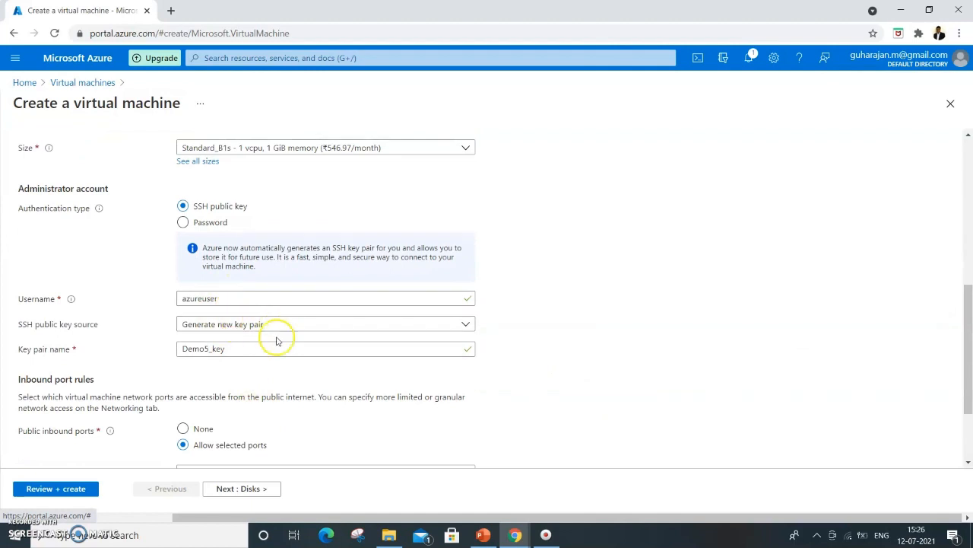
left_click(239, 348)
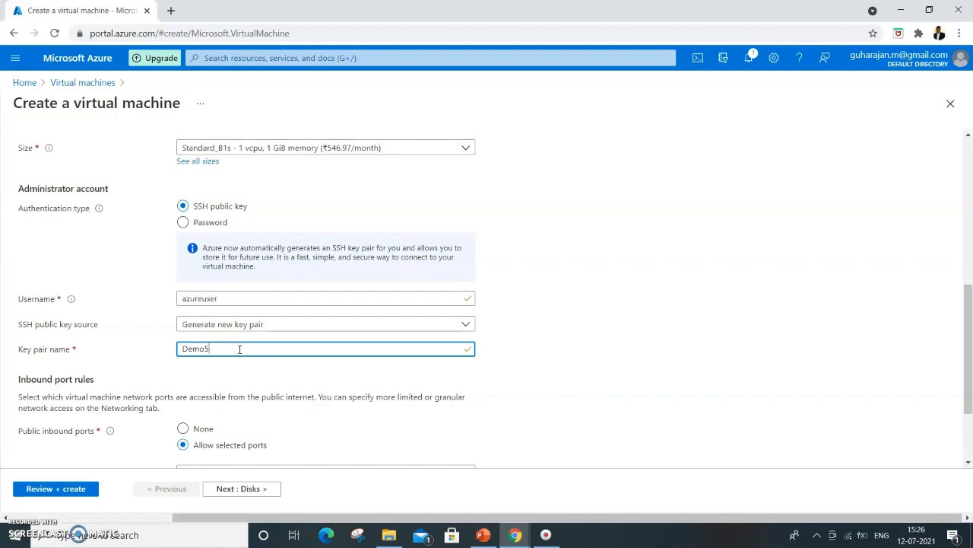
scroll(729, 264, "down", 2)
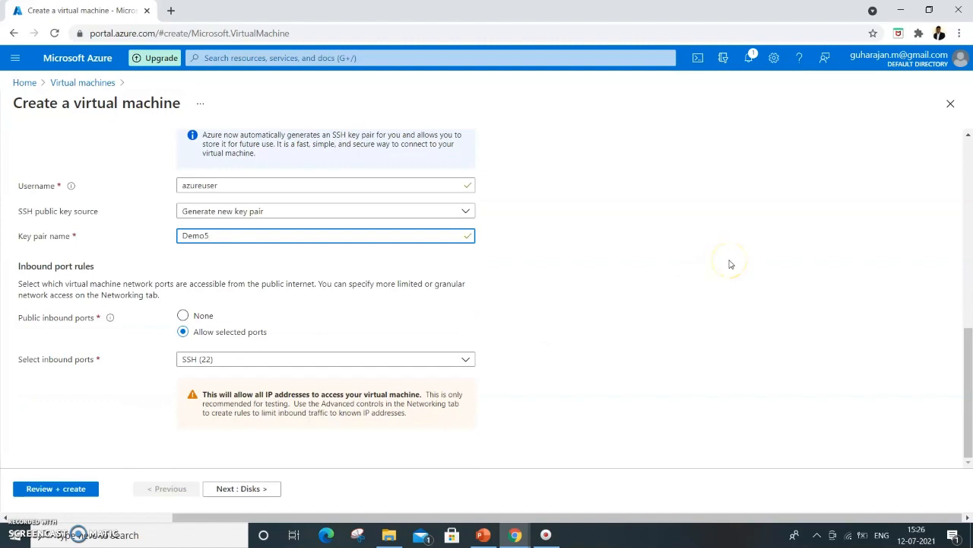
scroll(729, 264, "up", 8)
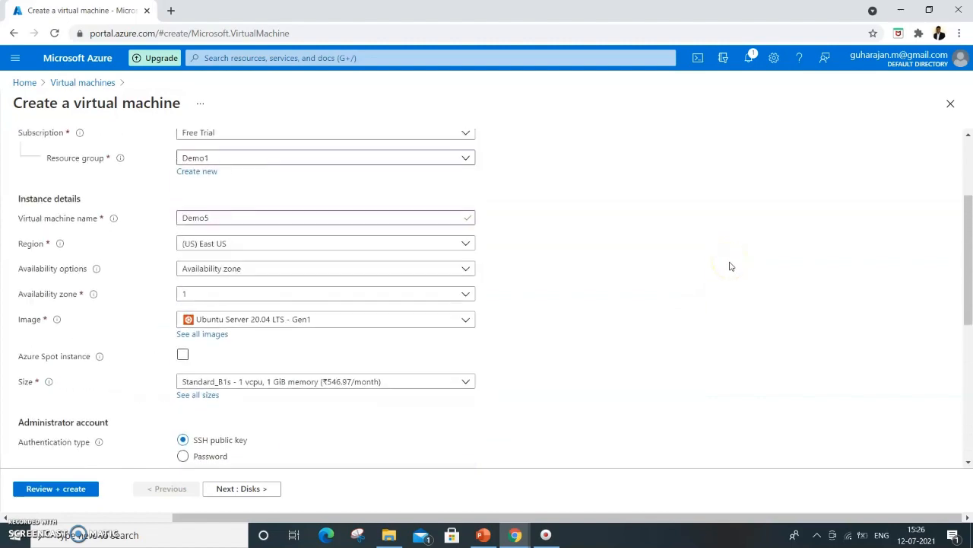
scroll(730, 265, "up", 1)
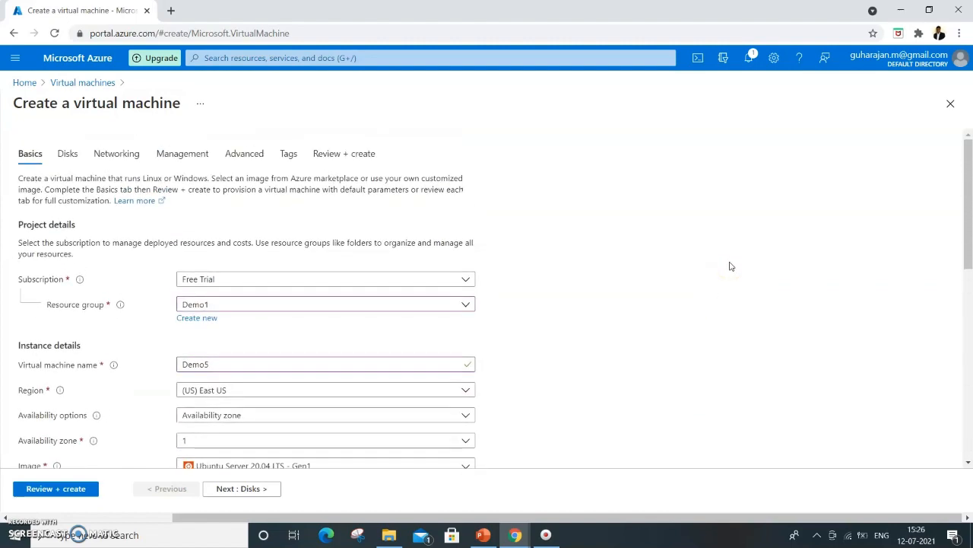
scroll(730, 268, "down", 1)
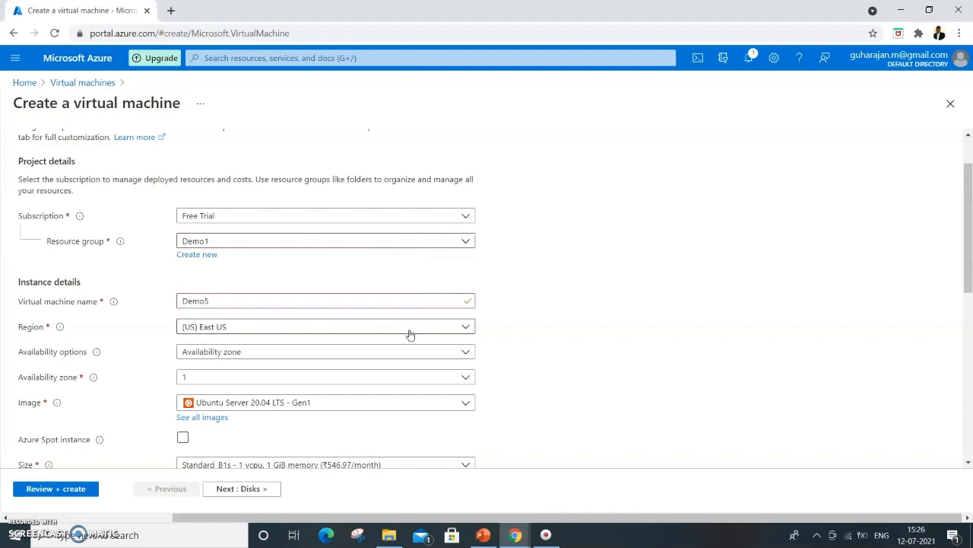
scroll(539, 354, "down", 2)
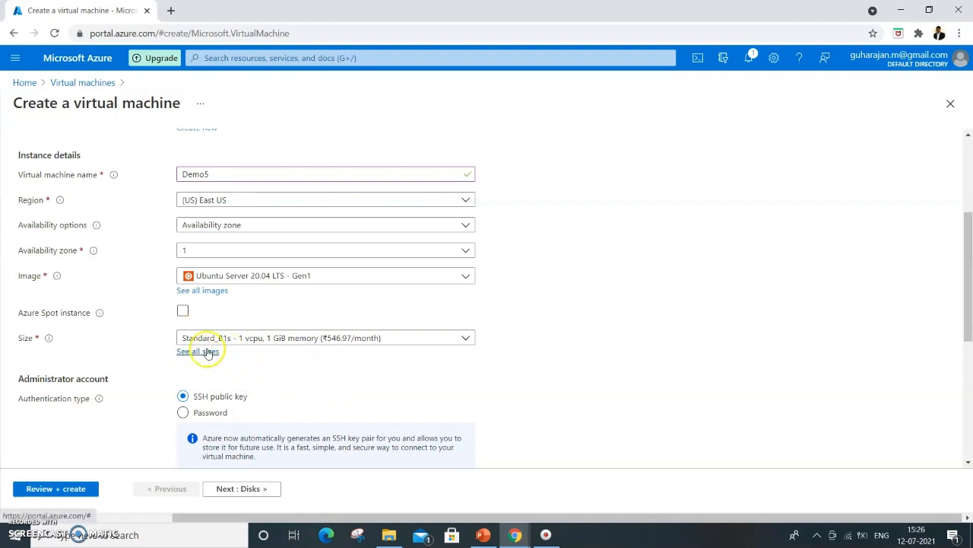
scroll(843, 300, "down", 3)
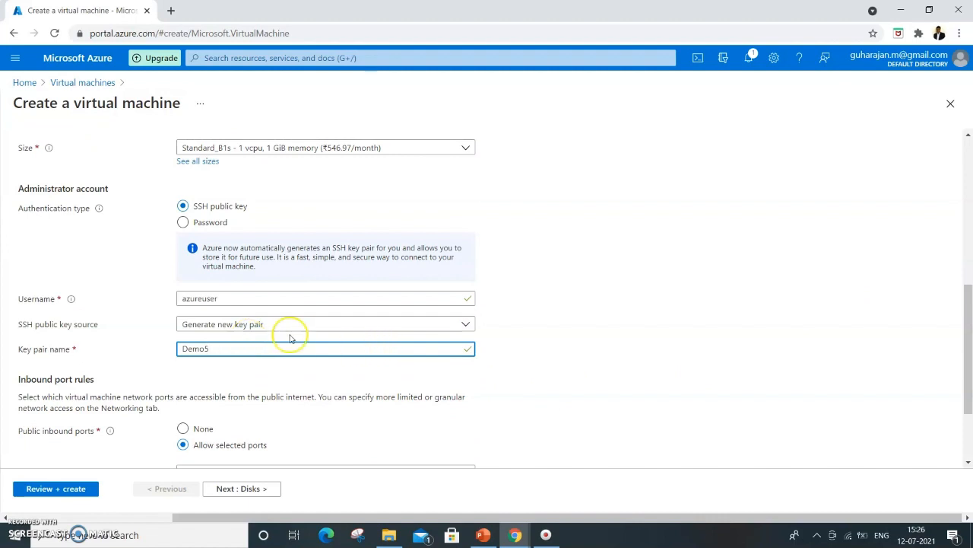
Try setting the SSH public key source to Use existing public key.
left_click(464, 327)
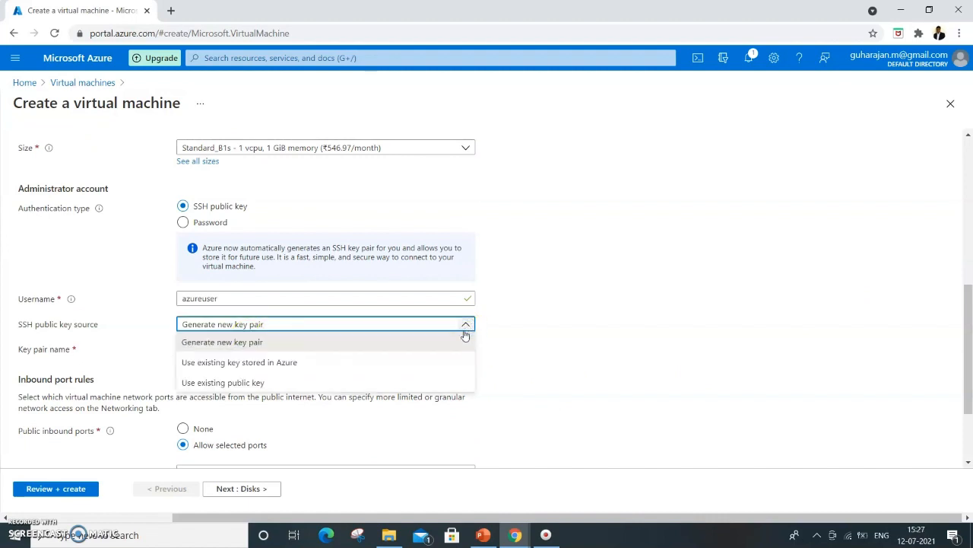
left_click(273, 384)
left_click(212, 371)
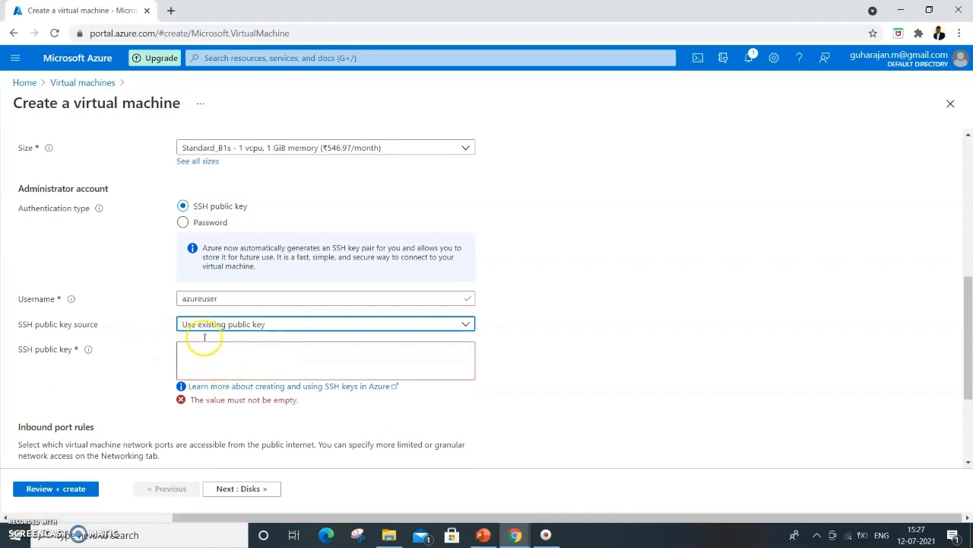
Set the SSH public key source back to Generate new key pair and name the key pair DEMO5.
left_click(465, 323)
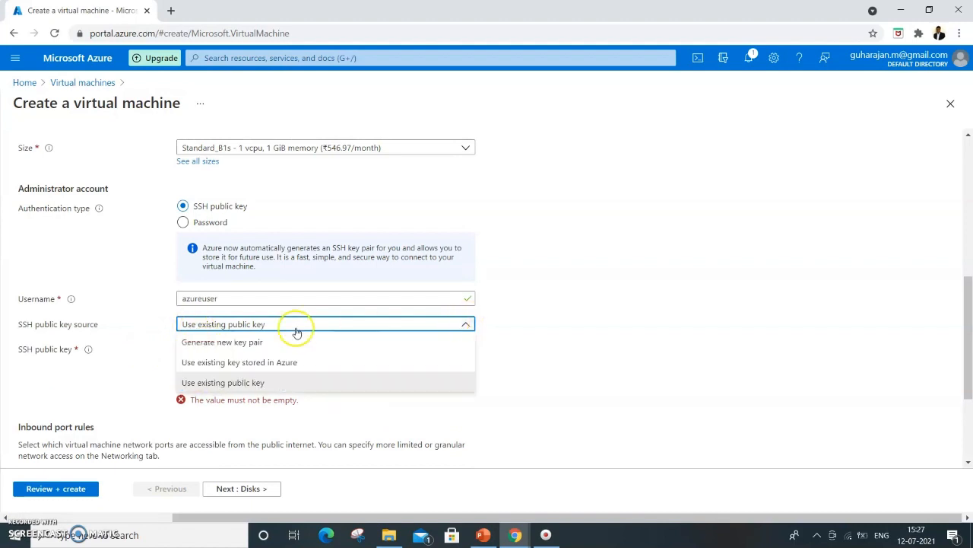
left_click(276, 342)
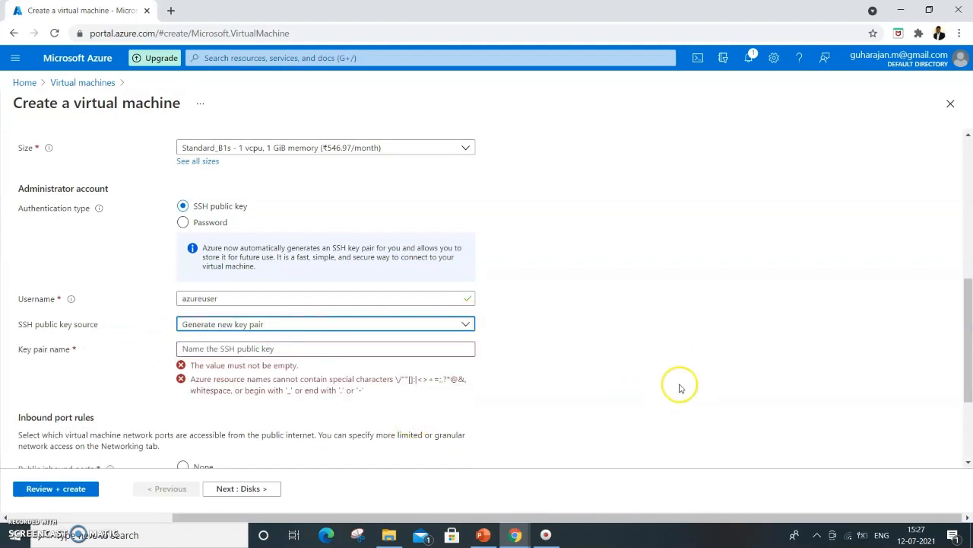
left_click(276, 349)
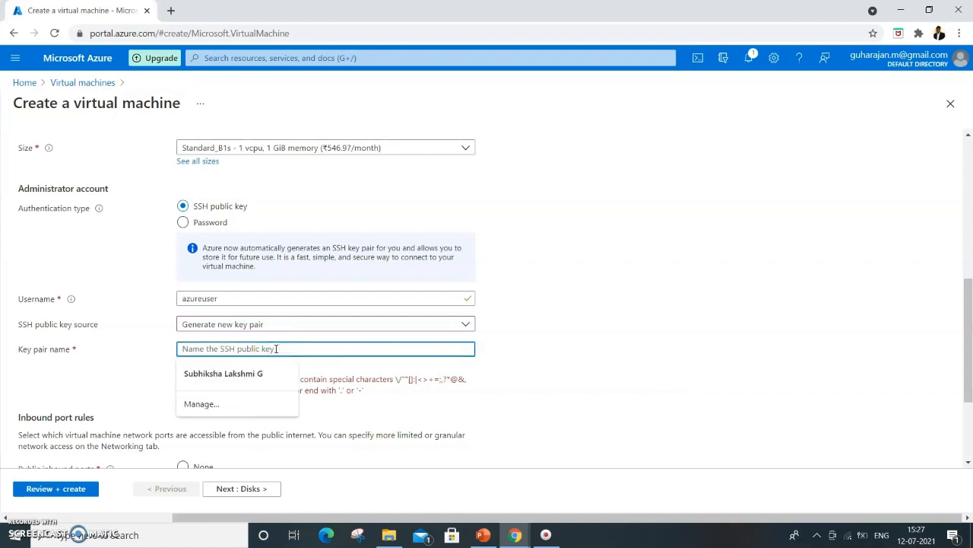
type("DE")
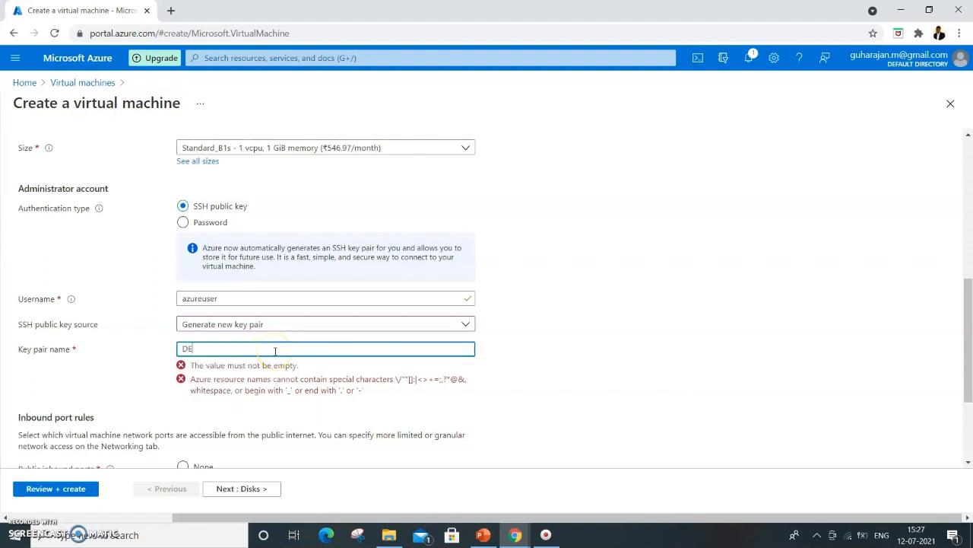
type("MO5")
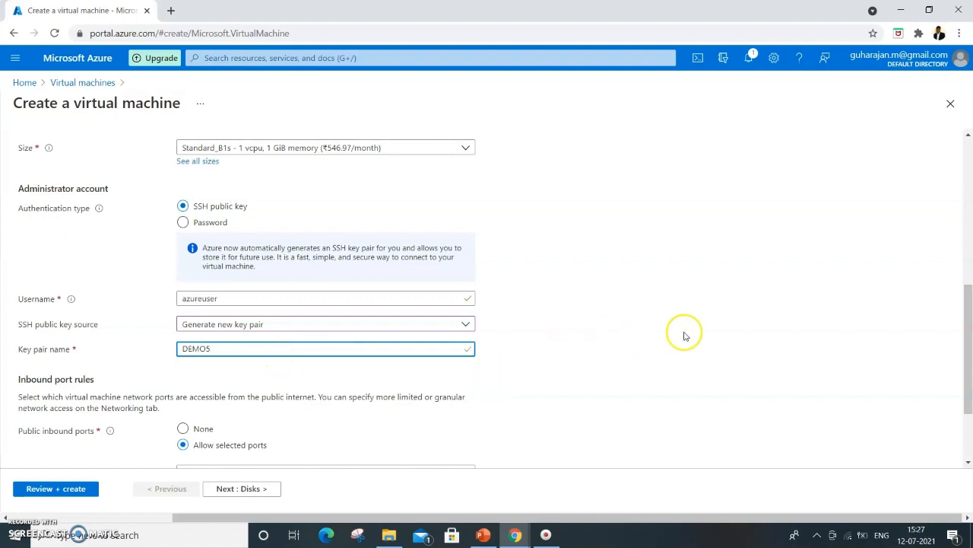
left_click(684, 333)
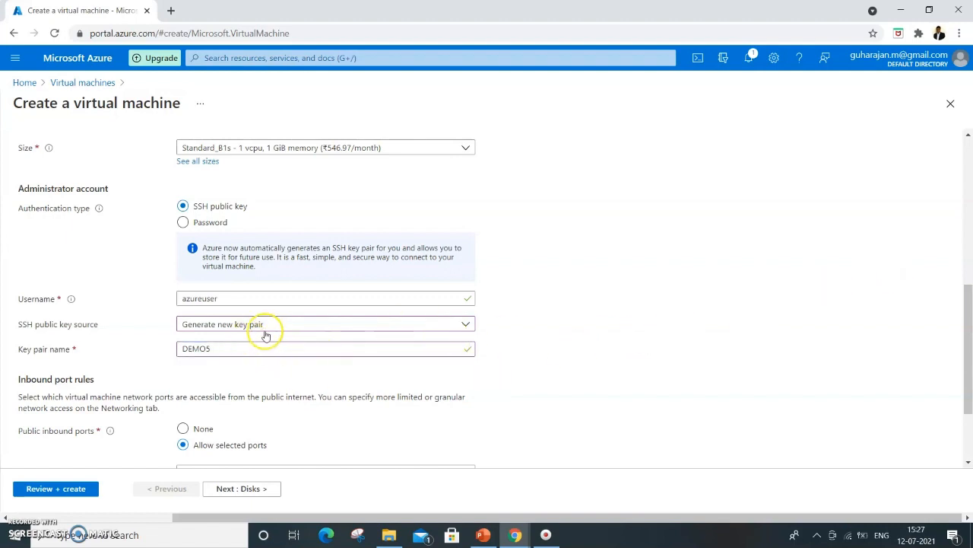
Review the basic settings, then examine the disk and networking options of the new virtual machine.
scroll(891, 315, "down", 2)
scroll(897, 312, "up", 3)
scroll(897, 312, "down", 2)
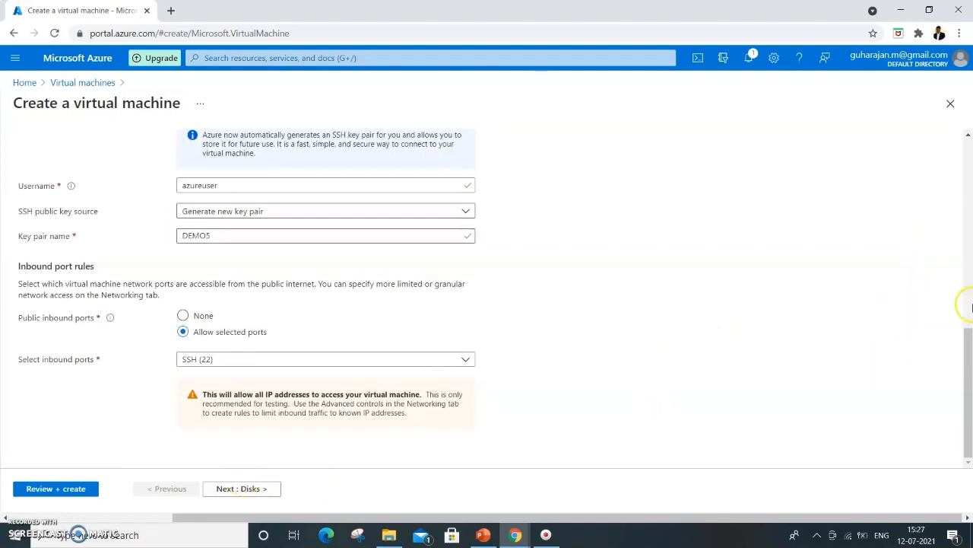
scroll(939, 293, "up", 7)
scroll(939, 293, "down", 5)
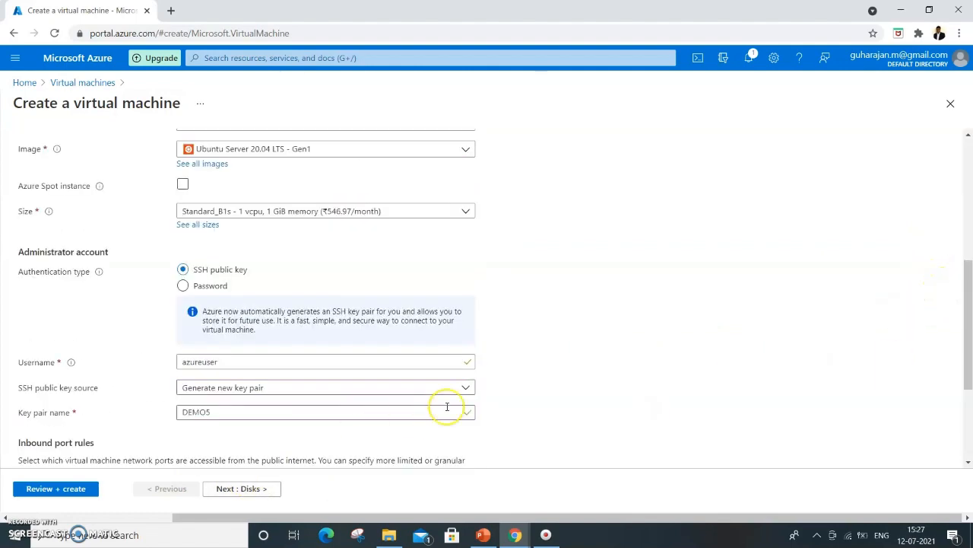
left_click(258, 489)
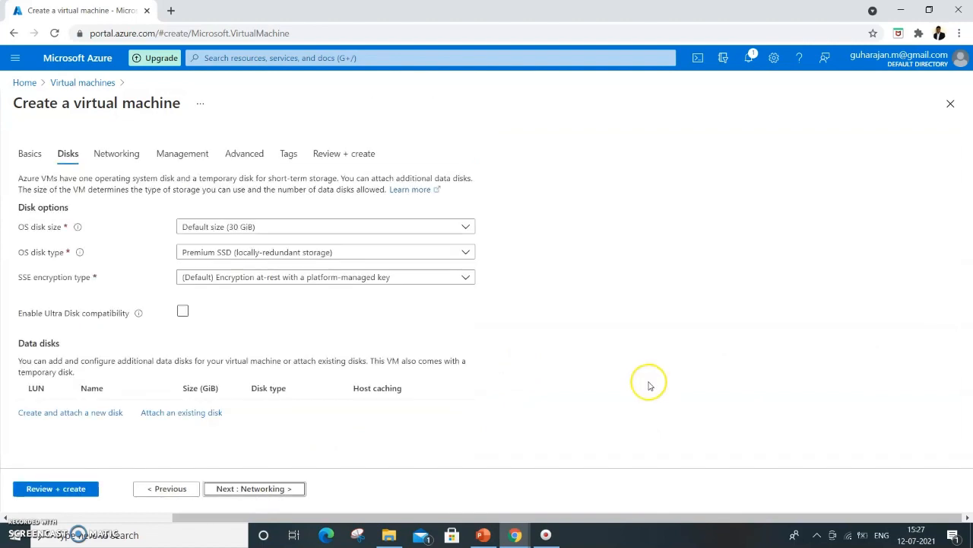
scroll(784, 245, "down", 1)
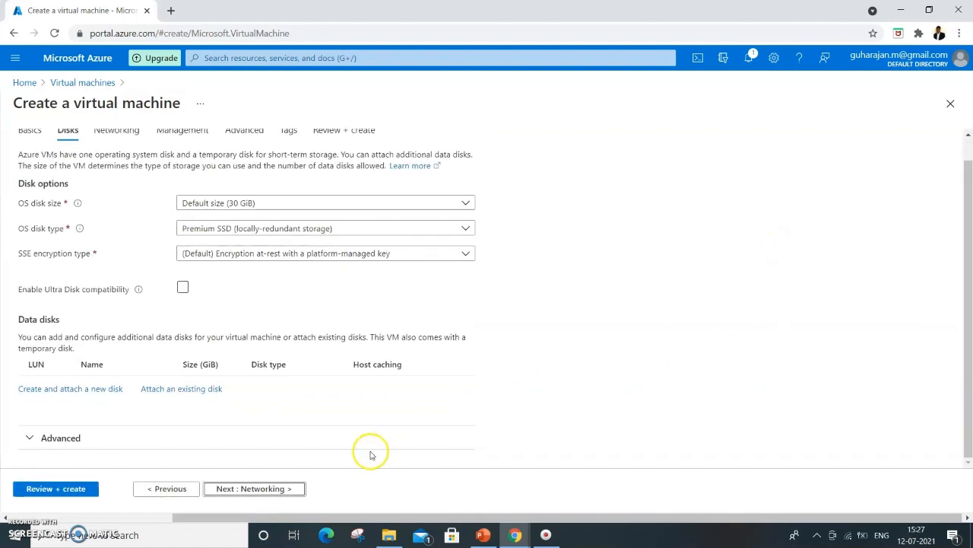
left_click(278, 488)
scroll(882, 247, "down", 2)
scroll(881, 249, "up", 2)
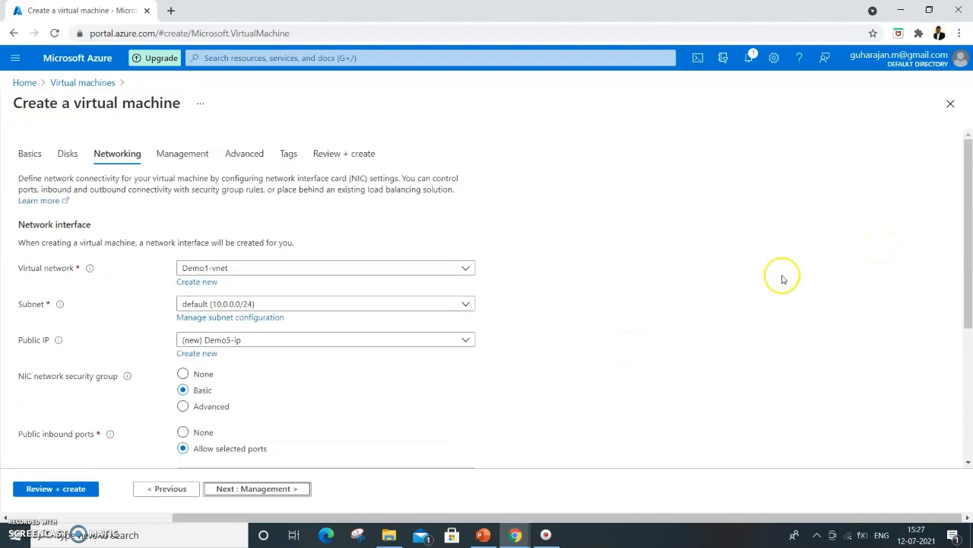
Return to the basic settings and look through the available images, keeping Ubuntu Server 20.04 LTS - Gen1.
left_click(27, 158)
scroll(814, 279, "down", 3)
scroll(813, 279, "up", 2)
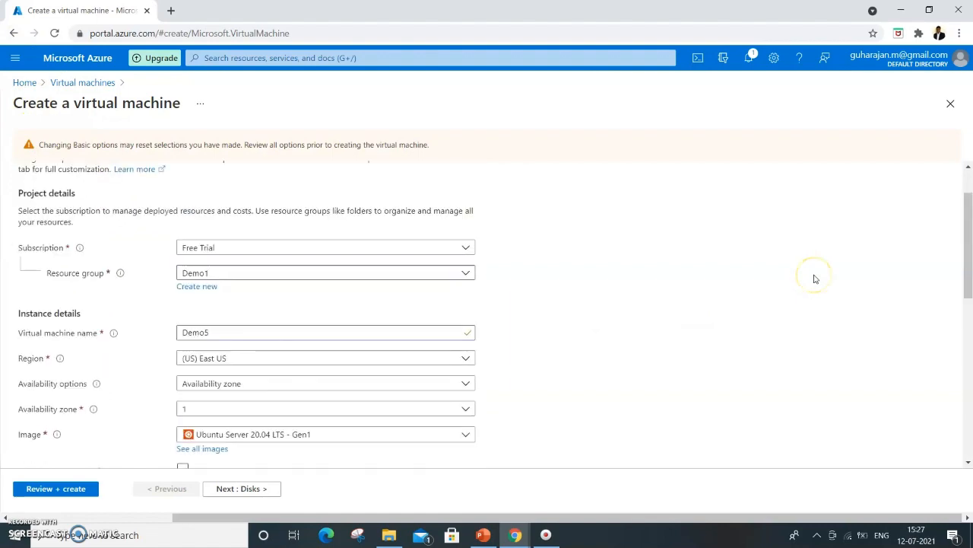
scroll(814, 279, "down", 3)
scroll(813, 279, "up", 2)
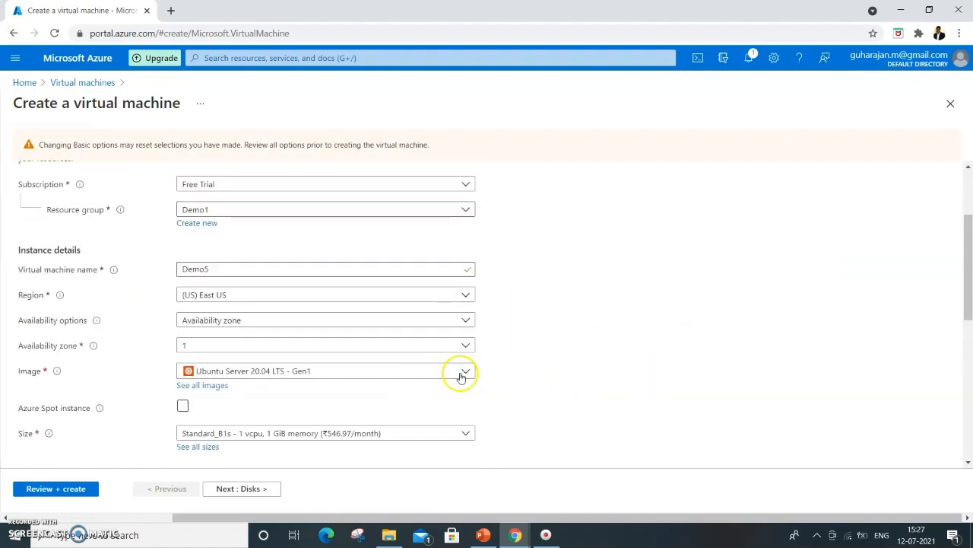
left_click(461, 376)
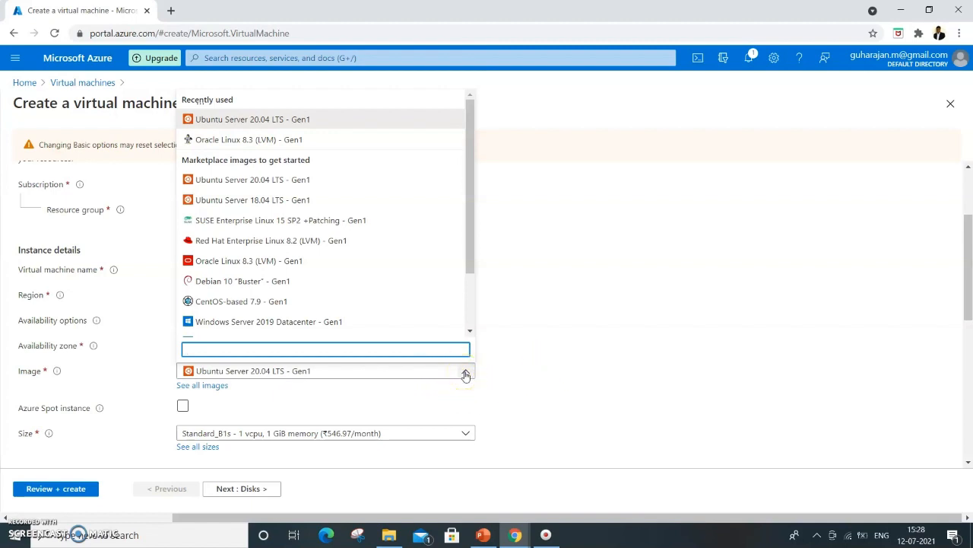
left_click(466, 375)
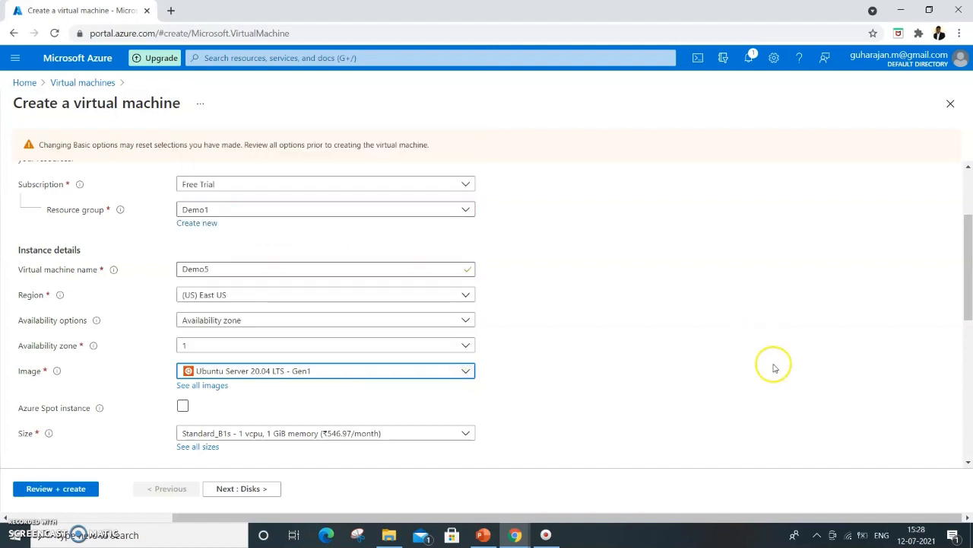
Validate the configuration and create the virtual machine, downloading the private key of the generated key pair.
left_click(68, 488)
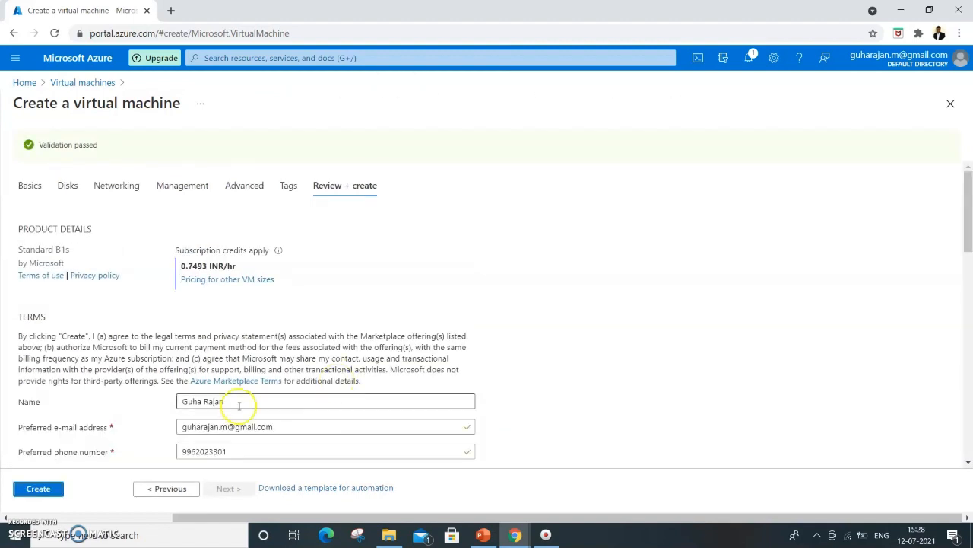
left_click(35, 488)
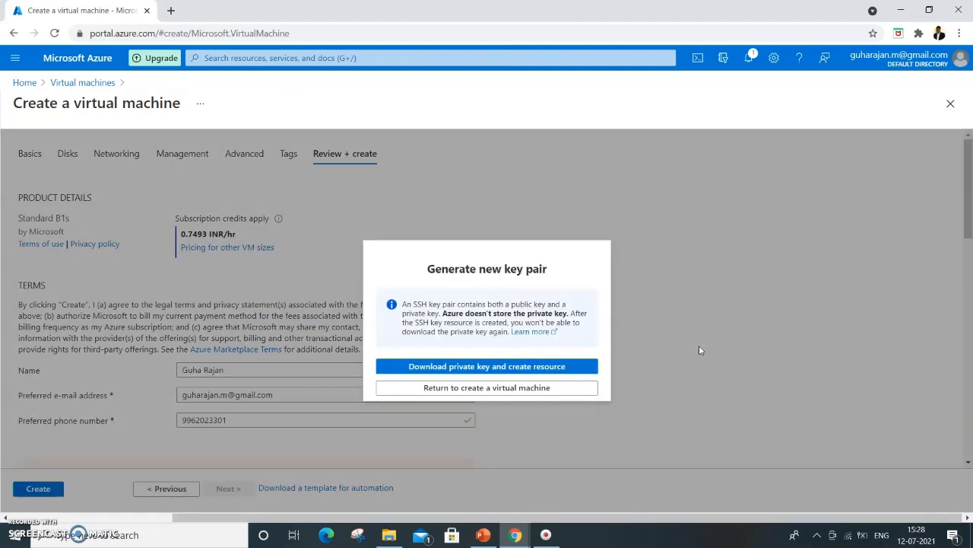
left_click(479, 368)
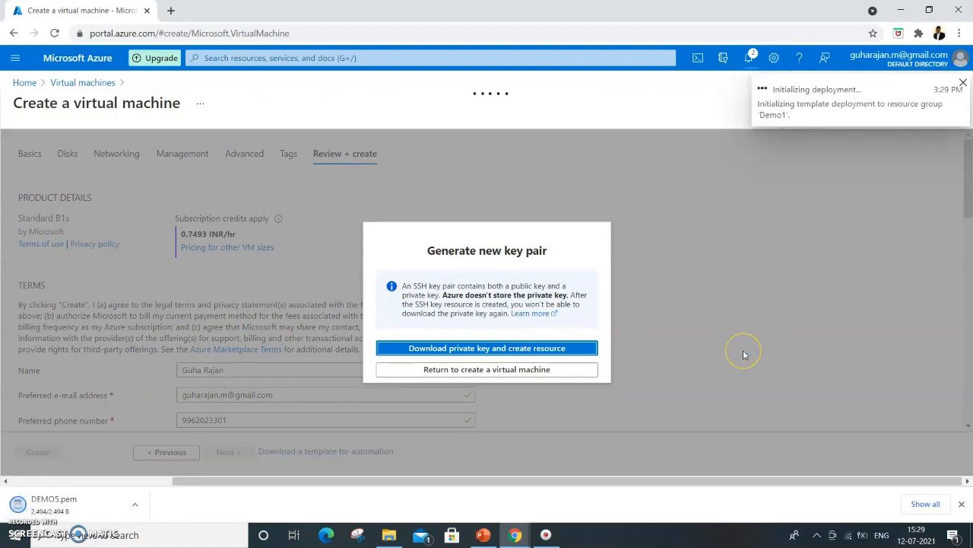
left_click(513, 370)
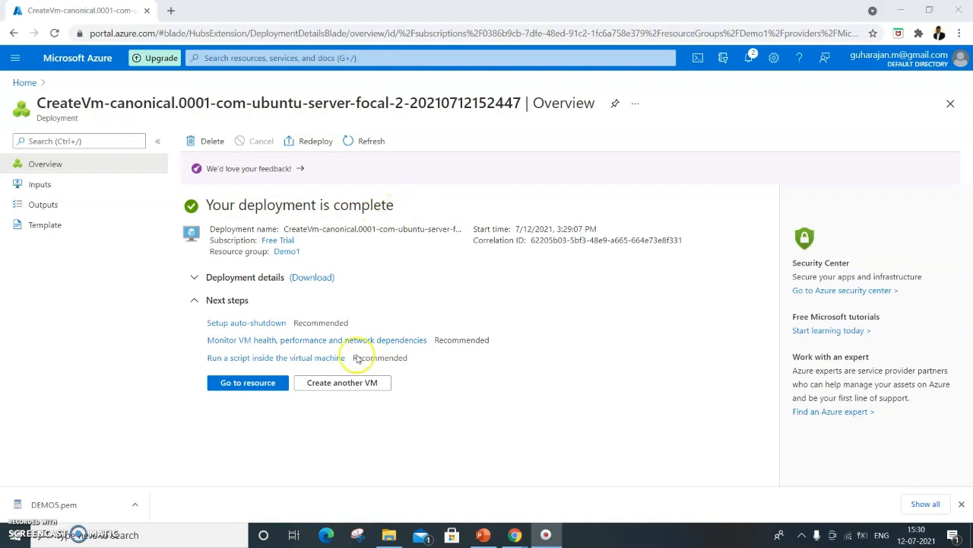
Open the deployed Demo5 virtual machine, look over its properties and copy its public IP address.
left_click(271, 385)
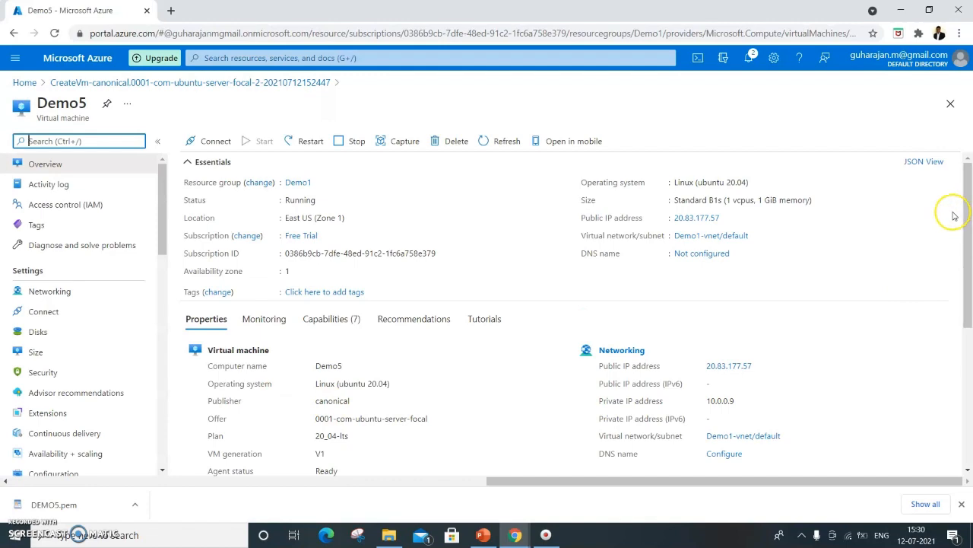
scroll(971, 211, "down", 3)
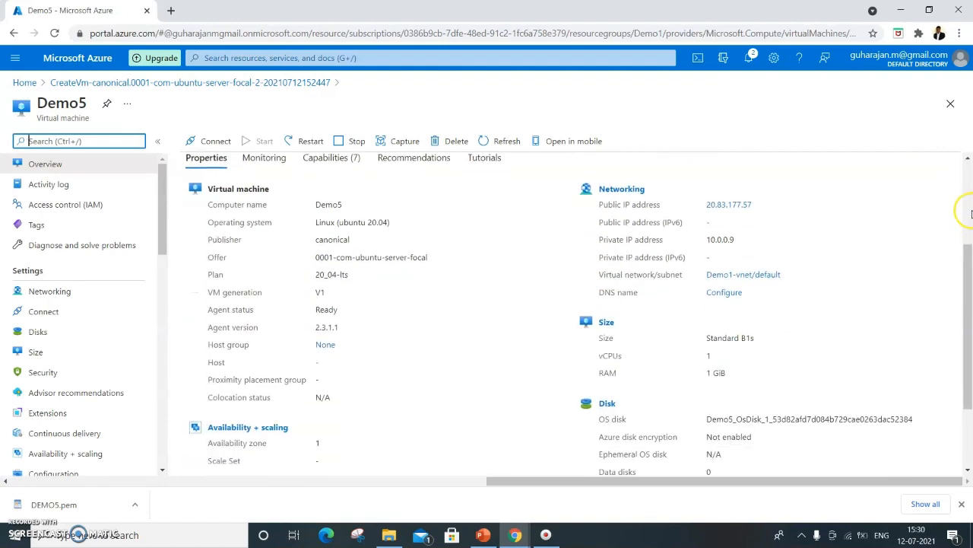
scroll(971, 212, "up", 3)
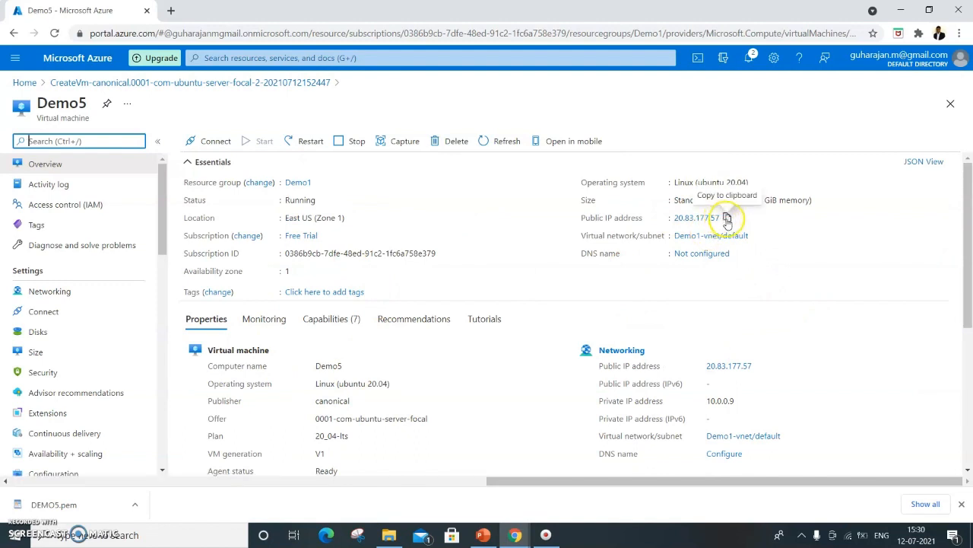
left_click(726, 219)
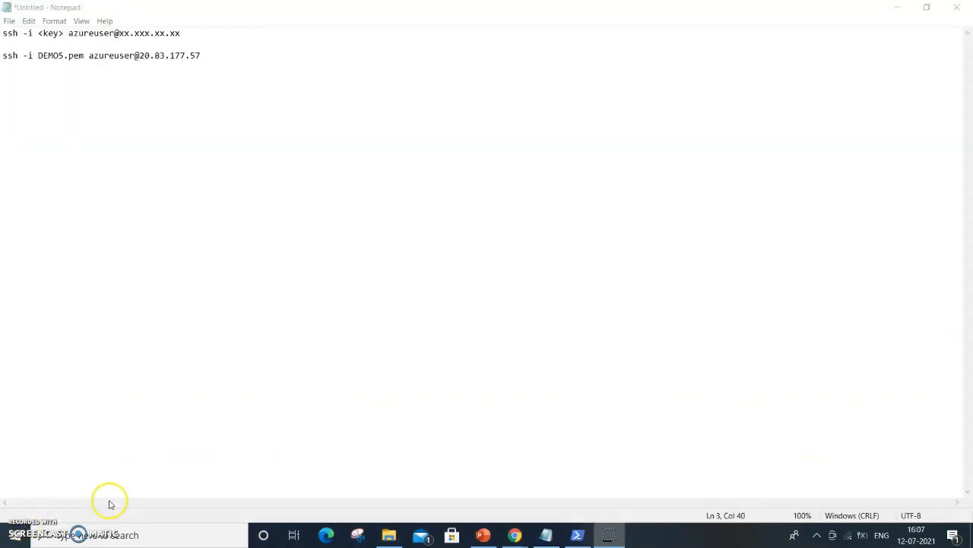
Switch to Windows PowerShell and change to the downloads directory.
left_click(59, 542)
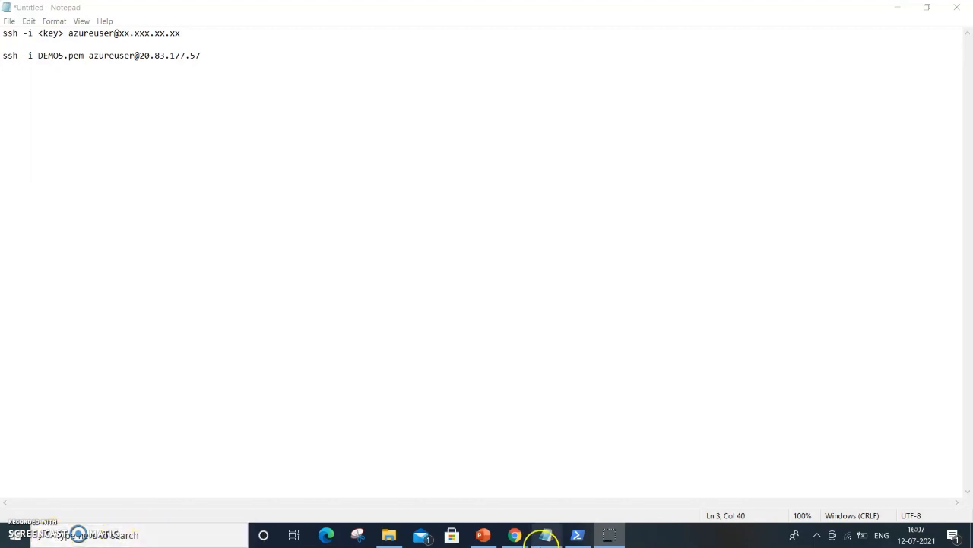
left_click(577, 535)
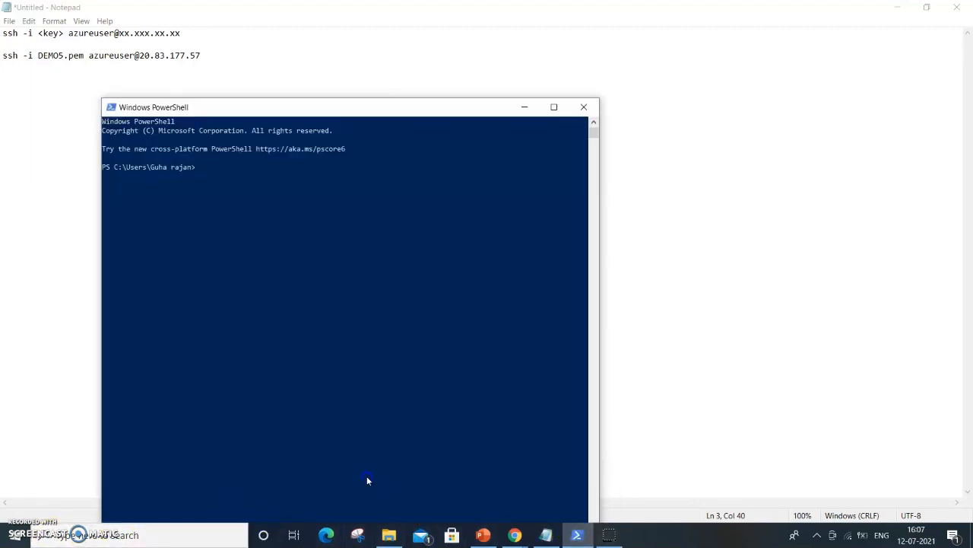
left_click(145, 131)
left_click(236, 192)
type("cd downloads")
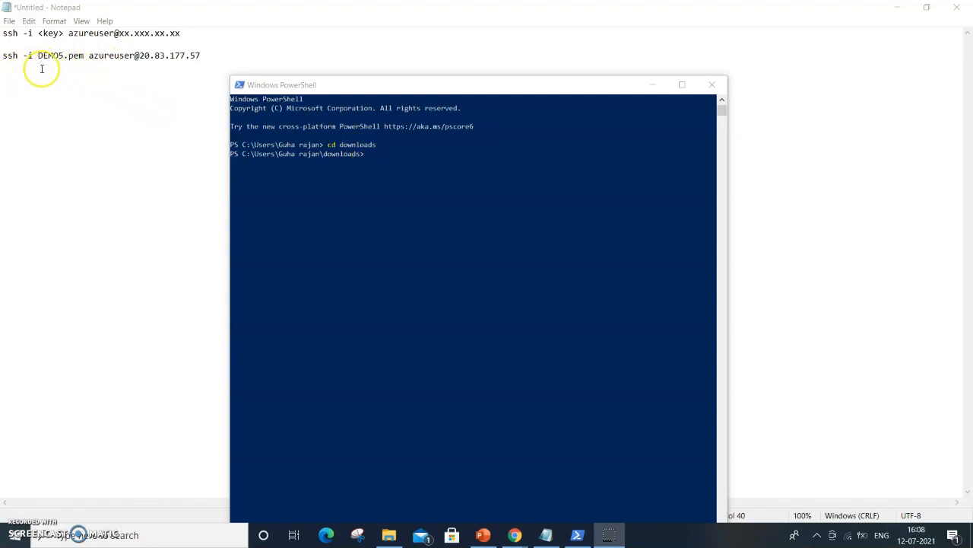
left_click(377, 158)
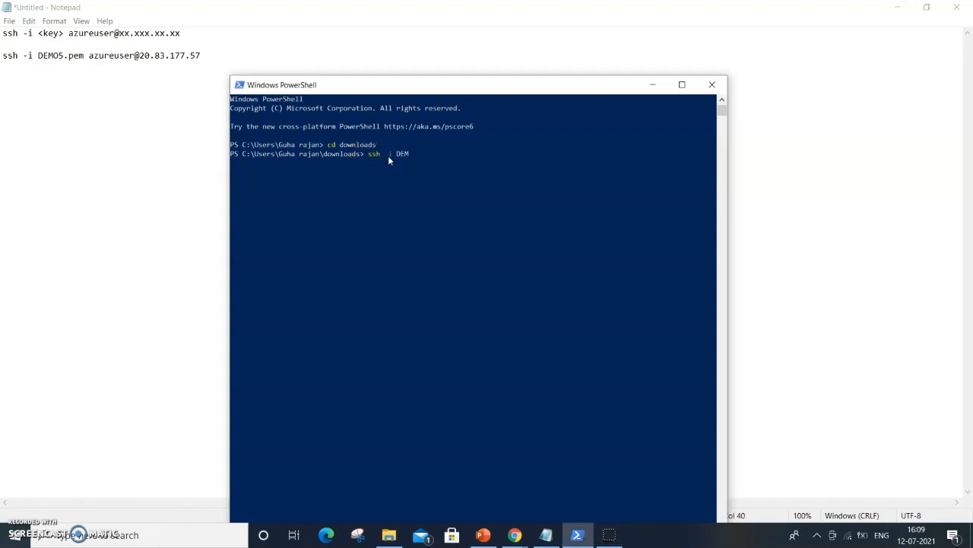
type("ssh -i DEMO")
left_click(388, 155)
type("5.pem azureuser@20.83.1")
type("77.57")
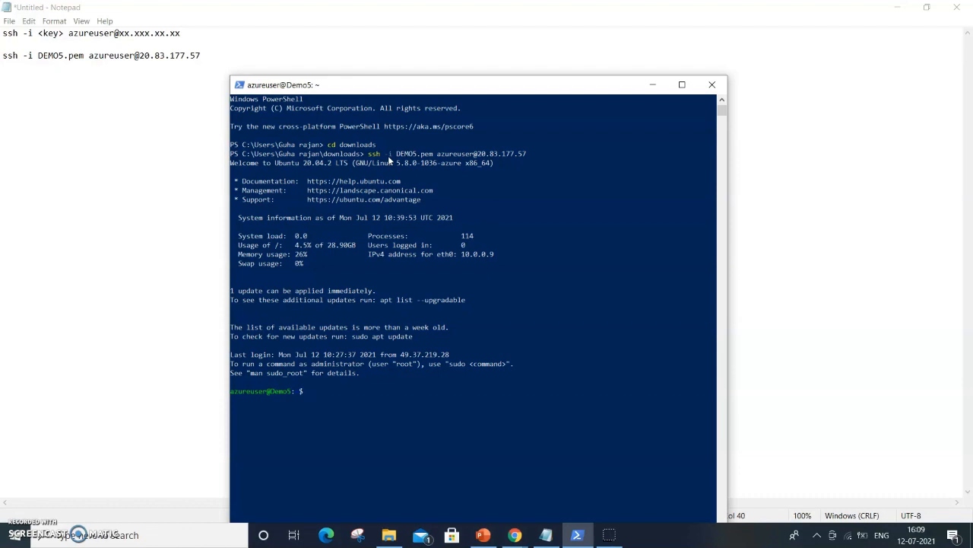
key("Return")
Create an empty file named a on the virtual machine, listing the home directory before and after with ls -l.
type("ls -l")
key("Return")
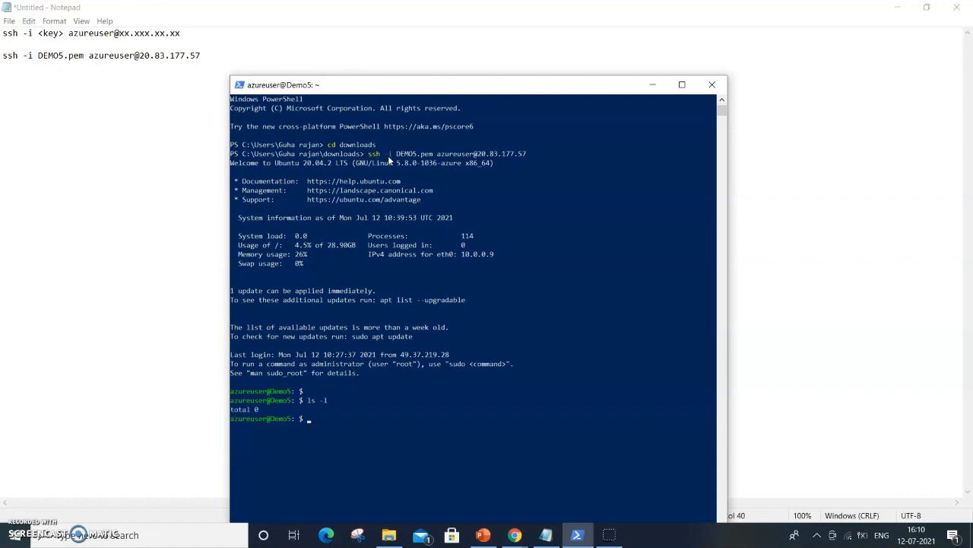
type("touch")
type("a")
key("Return")
type("ls -l")
key("Return")
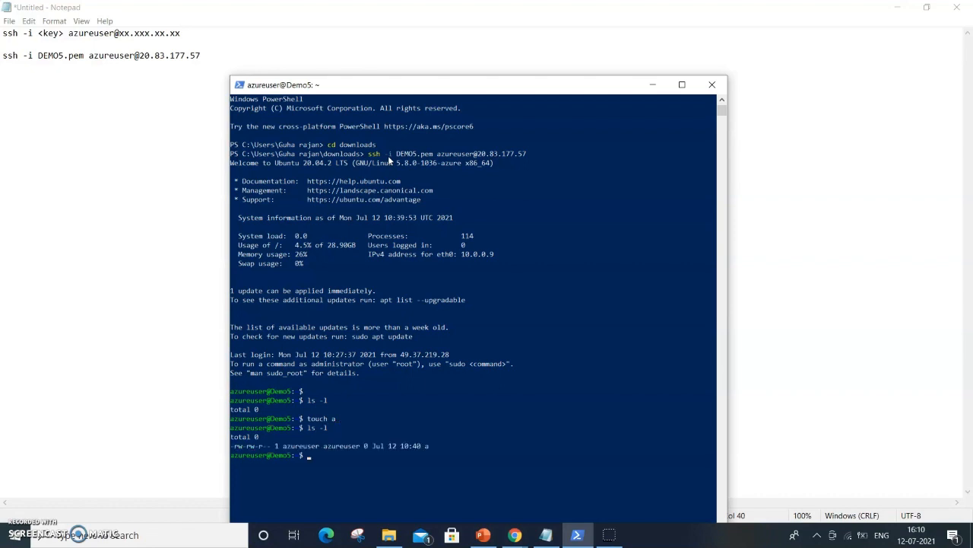
Create a file named abc in nano containing the text "Hi there!" and save it.
type("nano abc")
key("Return")
type("Hi there!")
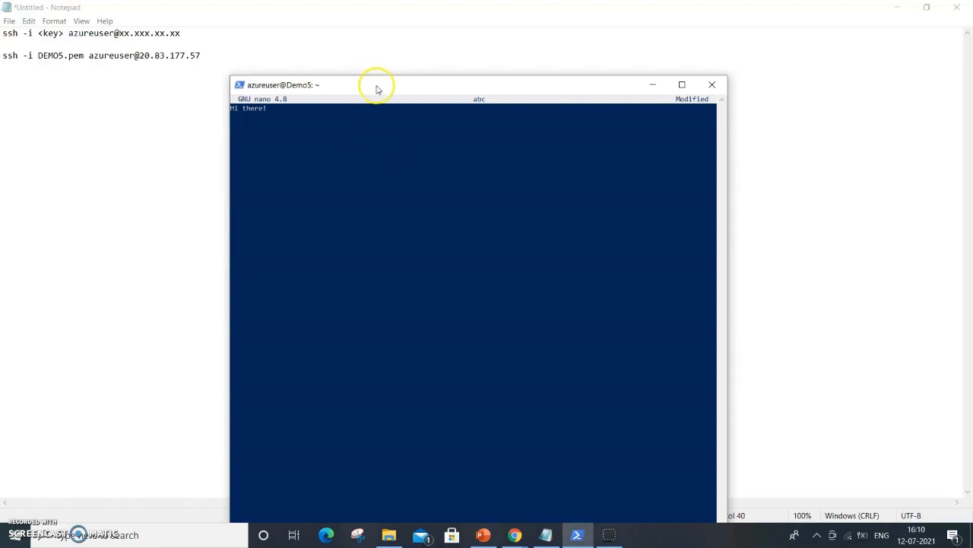
left_click_drag(374, 85, 383, 31)
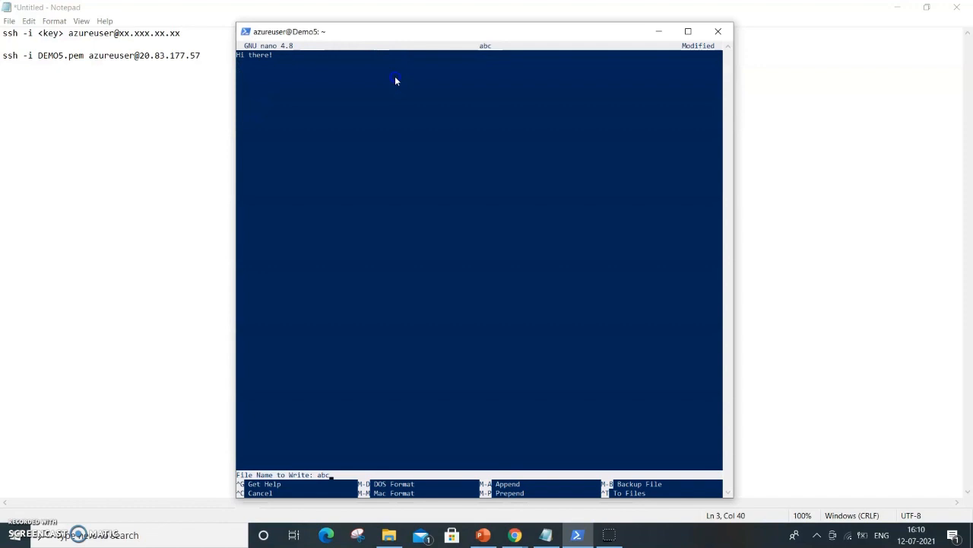
key("Return")
List the home directory with ls -l and display the contents of abc with cat.
type("ls -l")
key("Return")
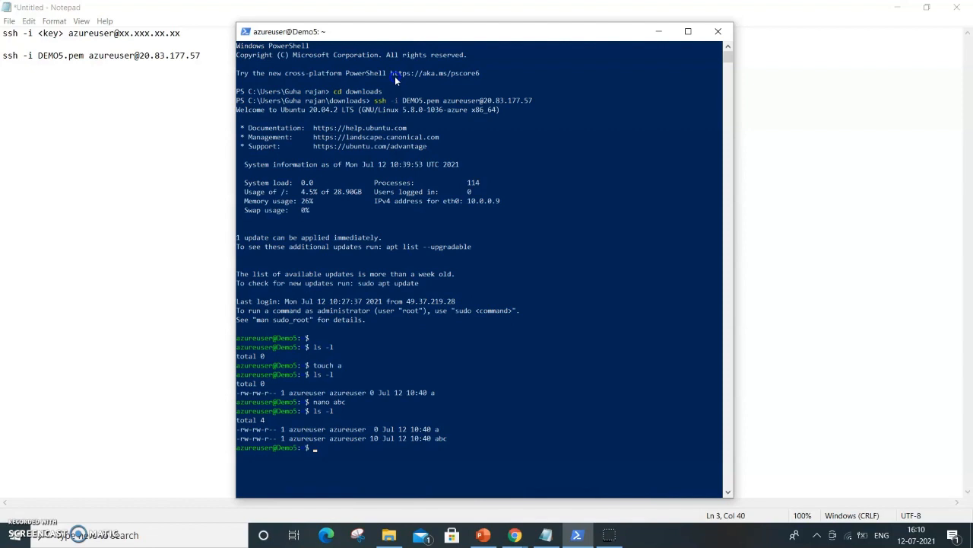
type("cat abc")
key("Return")
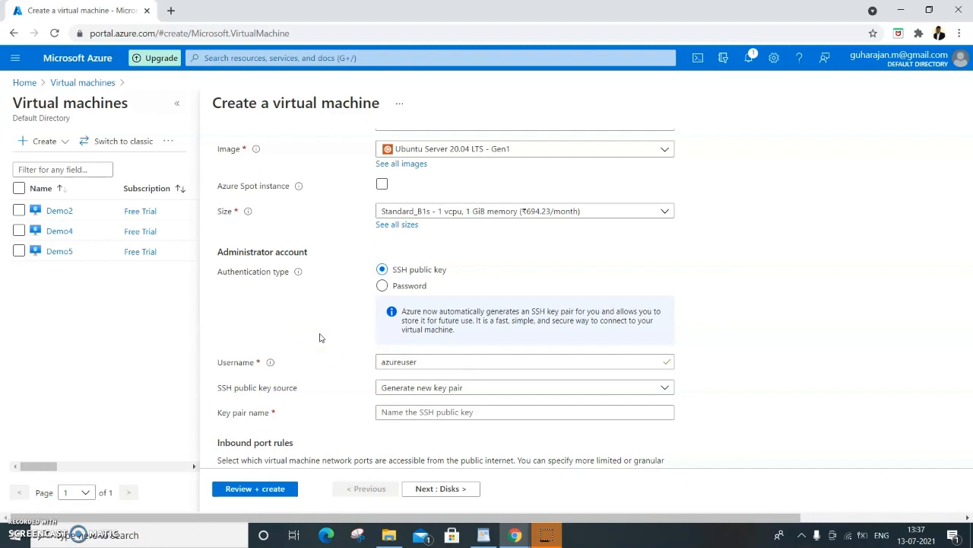
In the Azure form for creating a virtual machine, set the SSH public key source to Use existing public key.
left_click(321, 339)
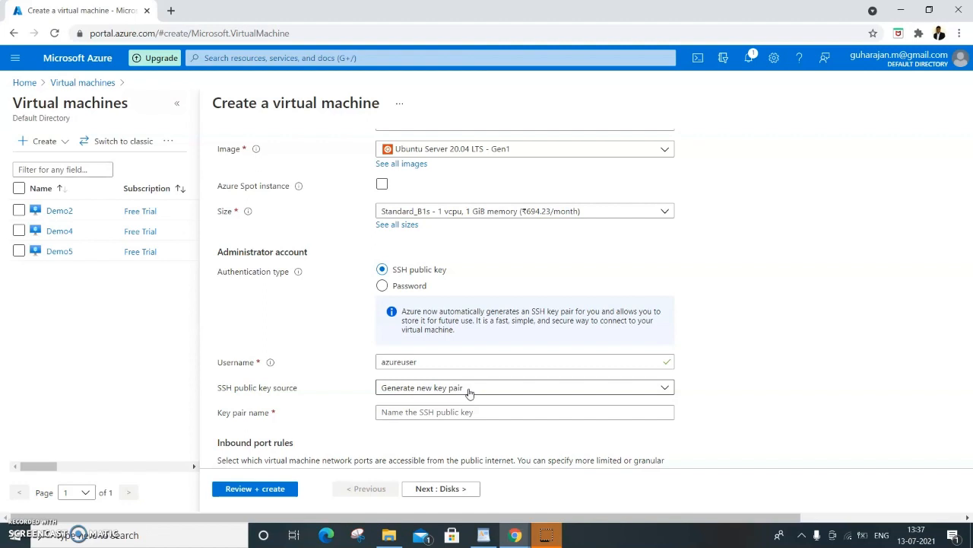
left_click(587, 392)
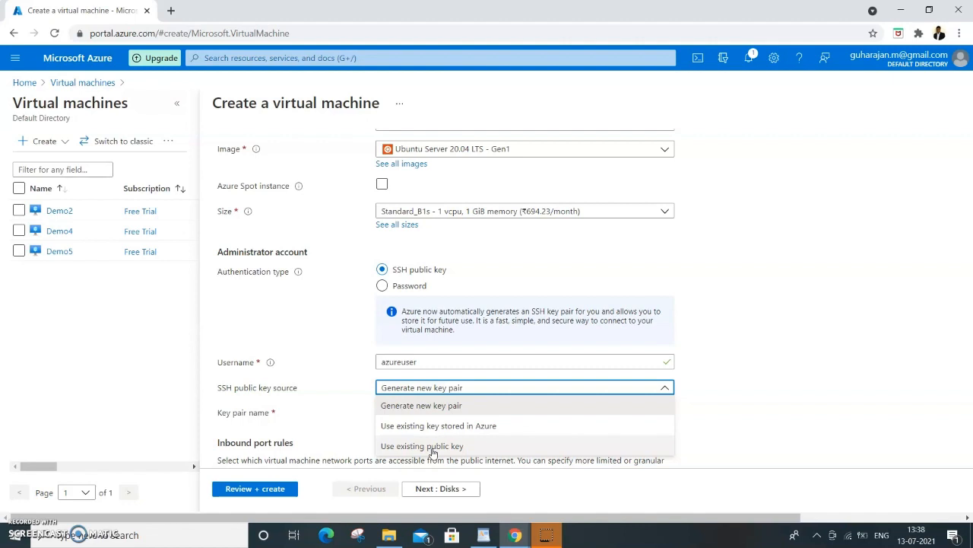
scroll(870, 333, "down", 1)
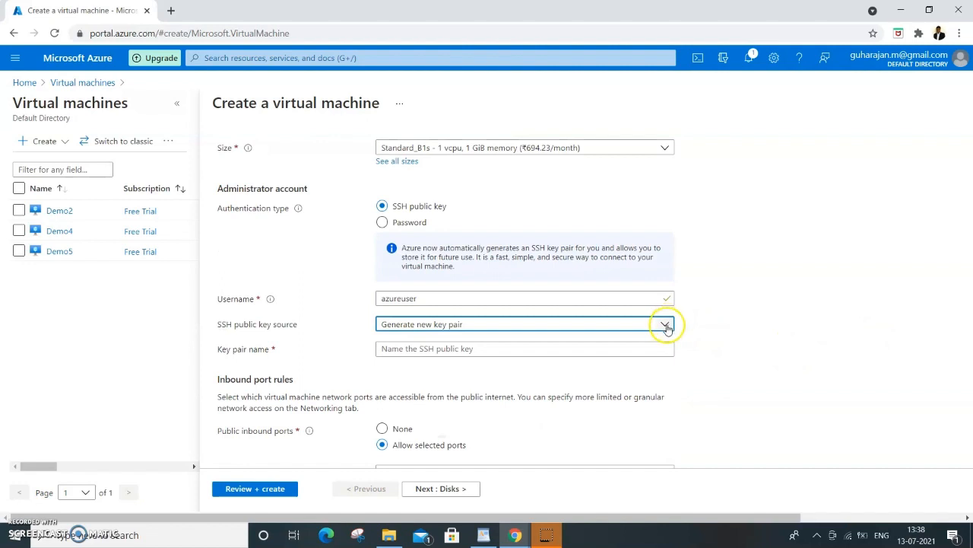
left_click(666, 325)
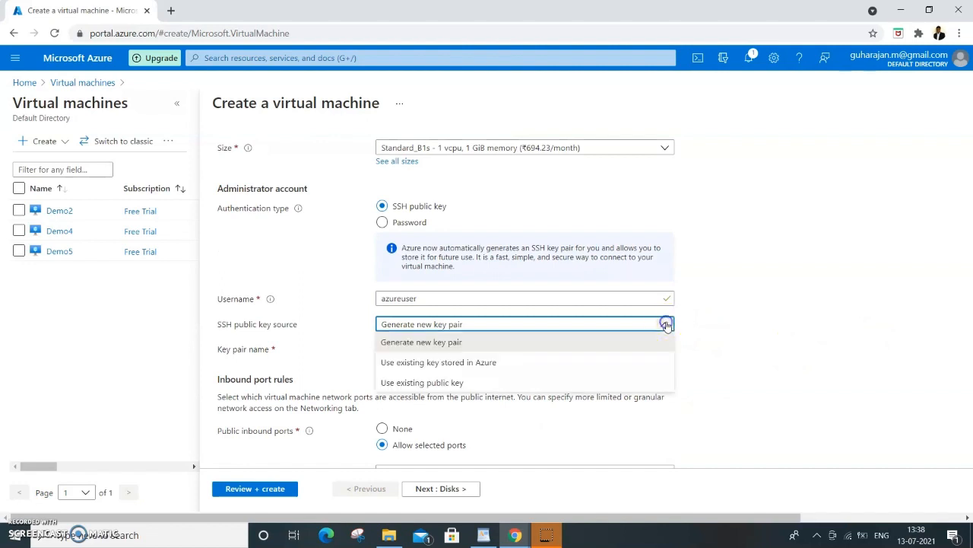
left_click(464, 384)
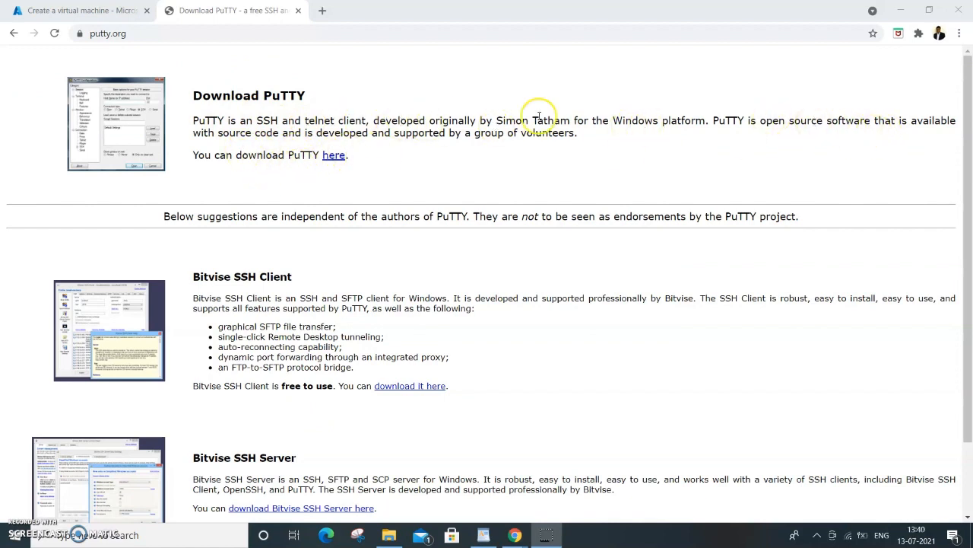
Open the PuTTY latest release page from putty.org and look through the available downloads.
left_click(336, 157)
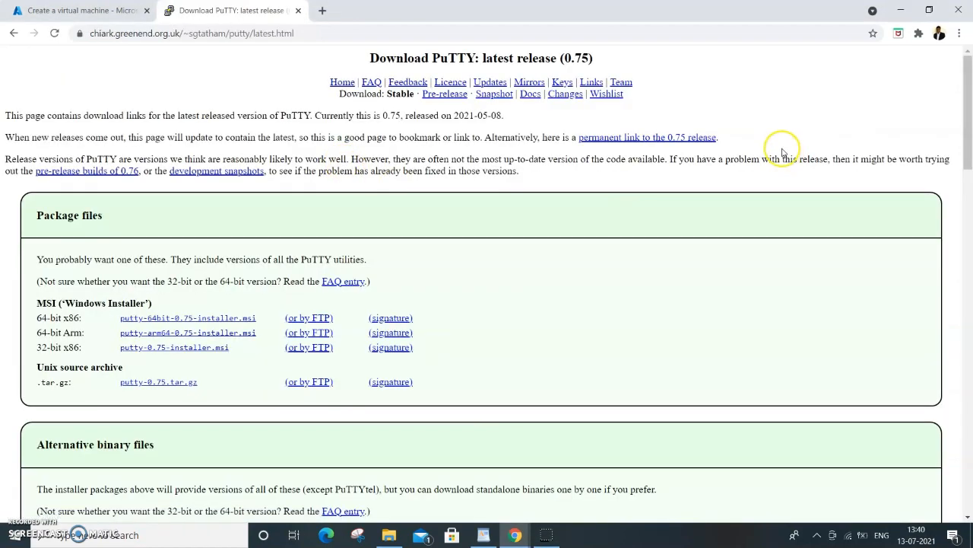
scroll(781, 146, "down", 5)
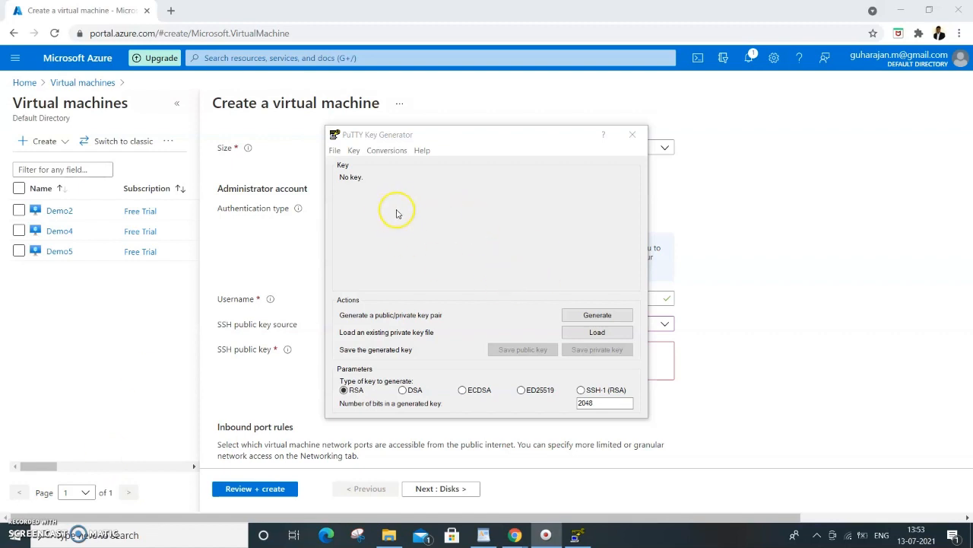
Generate a 2048-bit RSA key pair in PuTTY Key Generator and look through the public key.
left_click(597, 315)
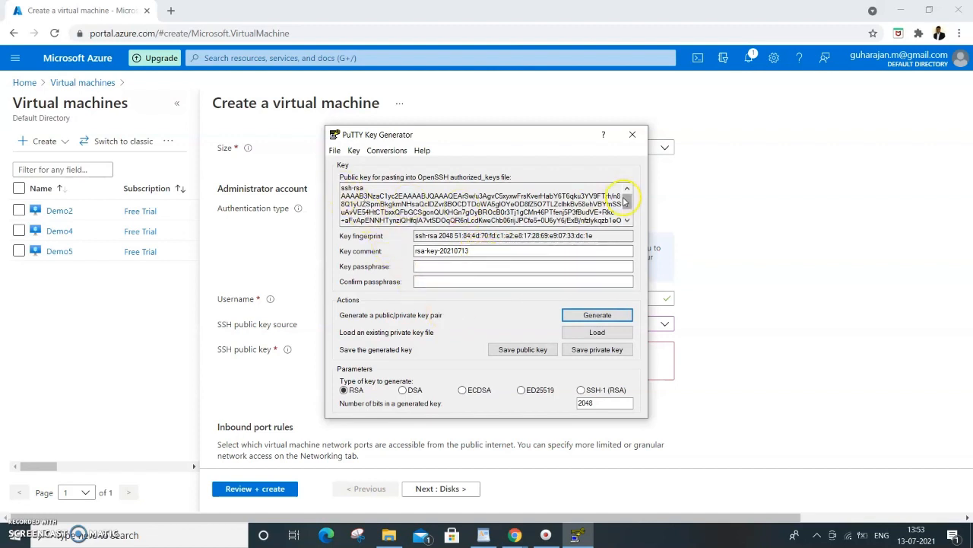
scroll(625, 192, "down", 2)
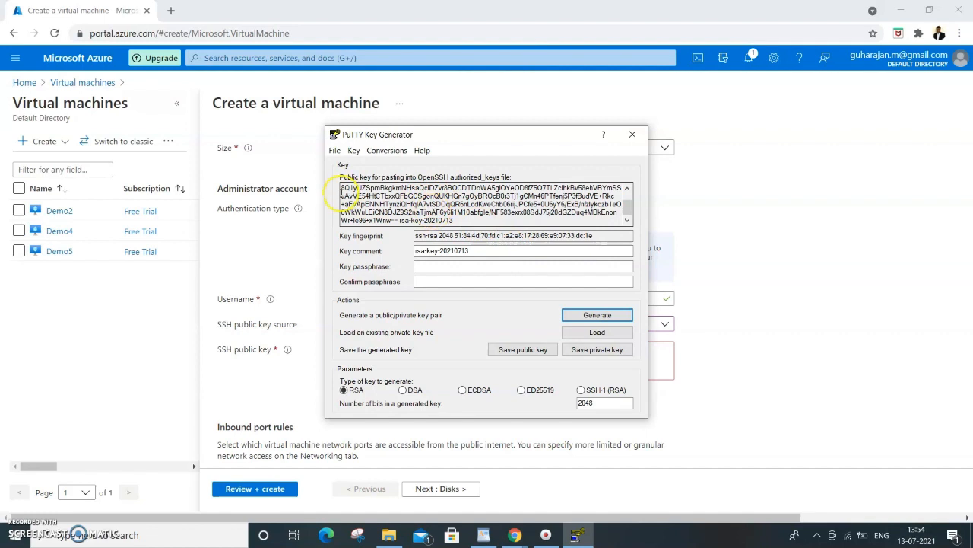
scroll(604, 202, "up", 1)
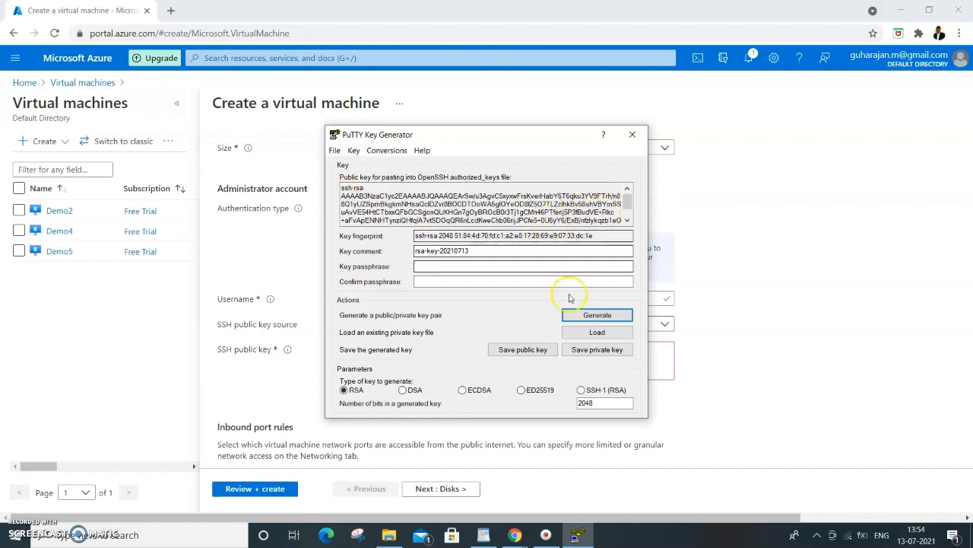
left_click(586, 355)
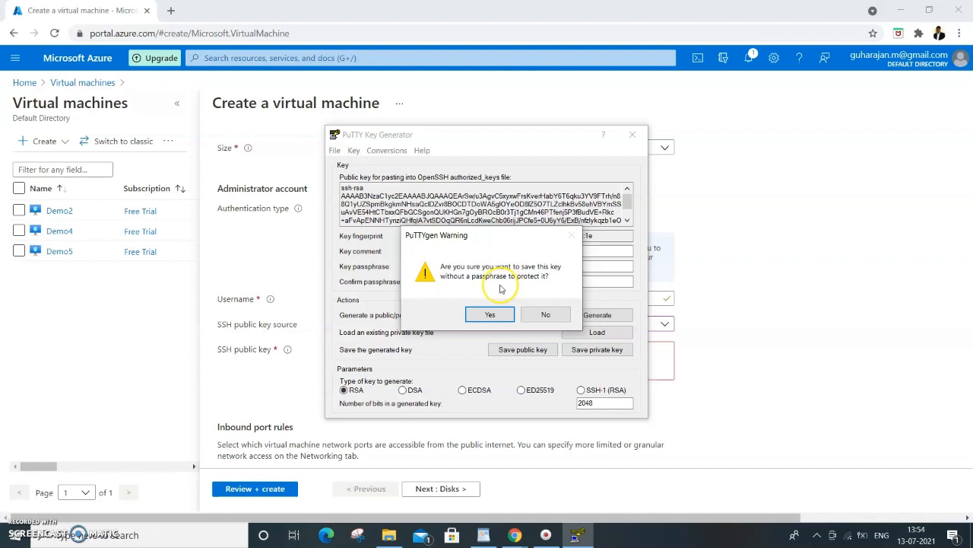
left_click(490, 315)
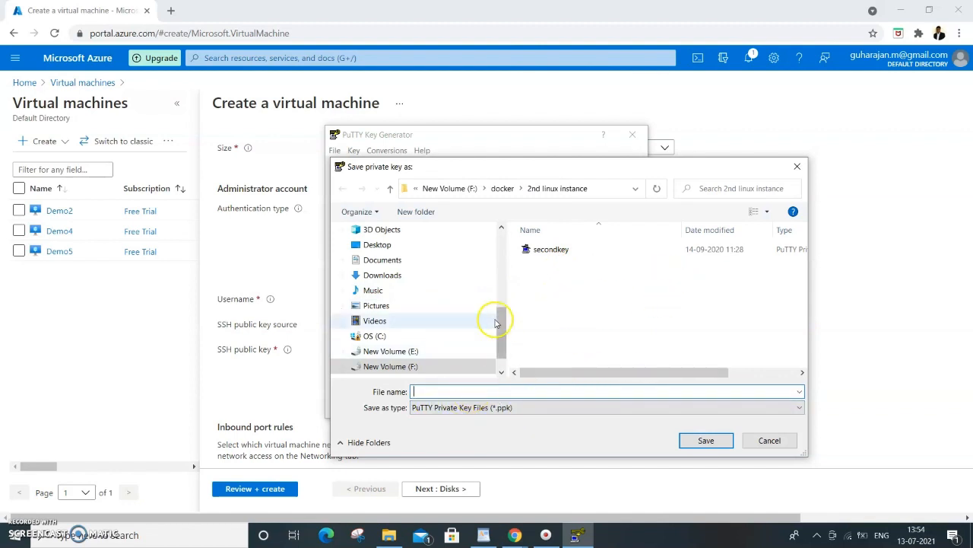
left_click(798, 168)
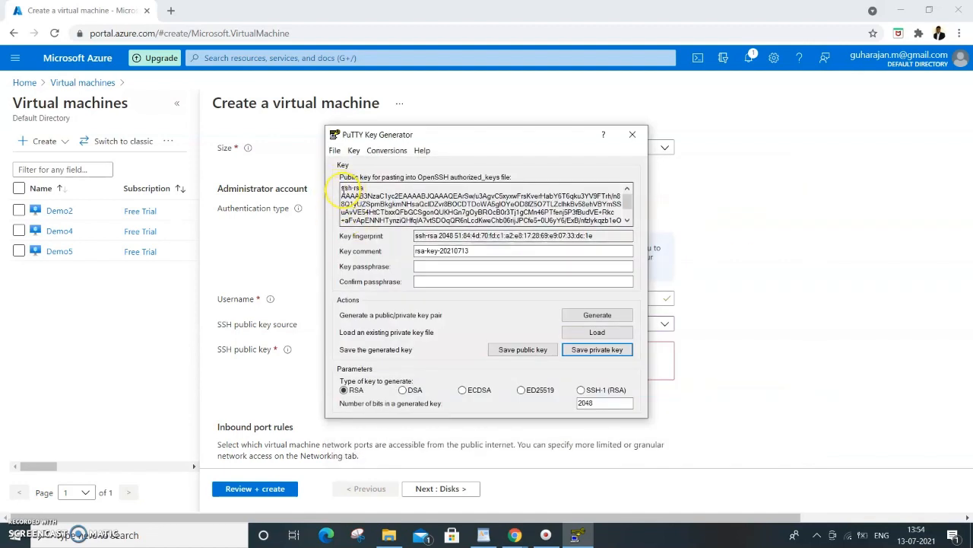
Copy the generated public key, close PuTTY Key Generator and paste the key as the virtual machine's SSH public key.
left_click_drag(341, 187, 524, 224)
right_click(504, 204)
left_click(522, 236)
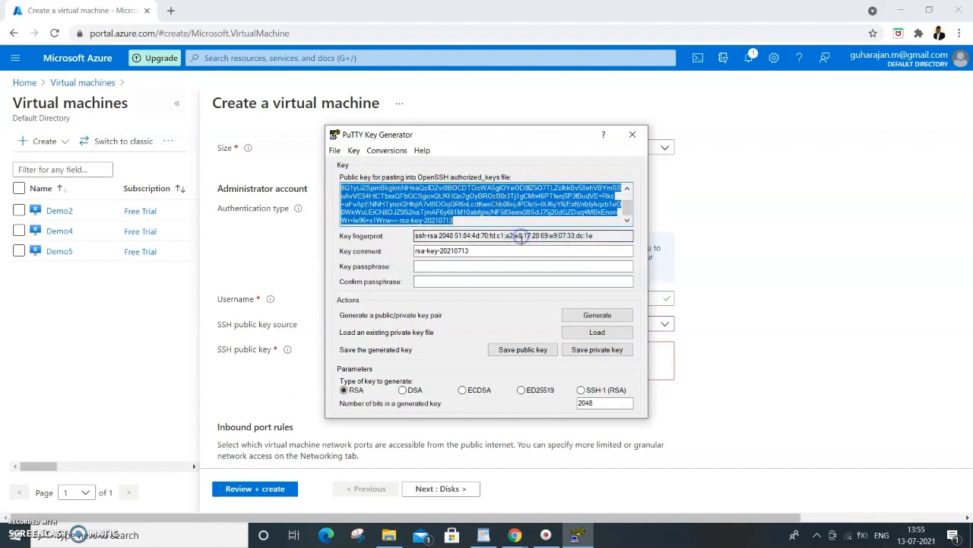
left_click(633, 136)
left_click(391, 350)
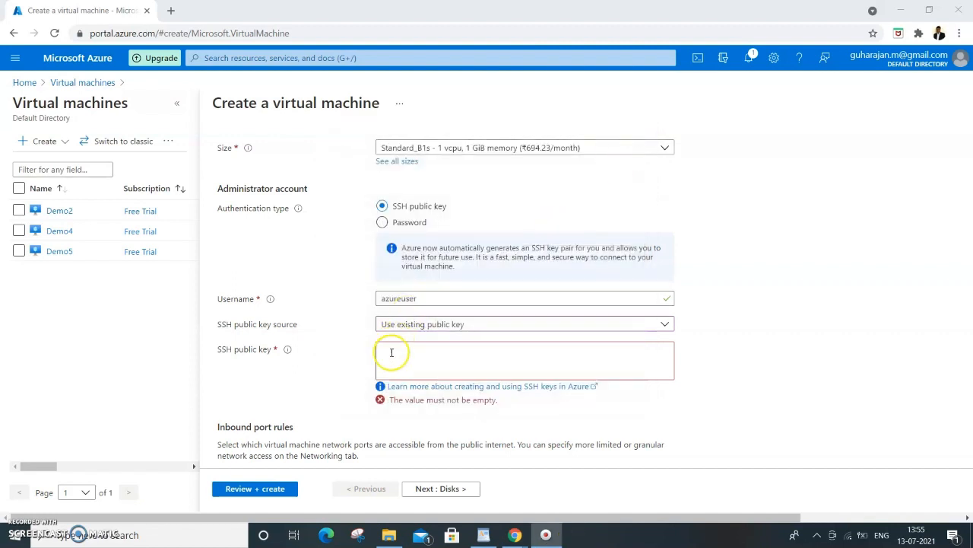
key("ctrl+v")
left_click(561, 357)
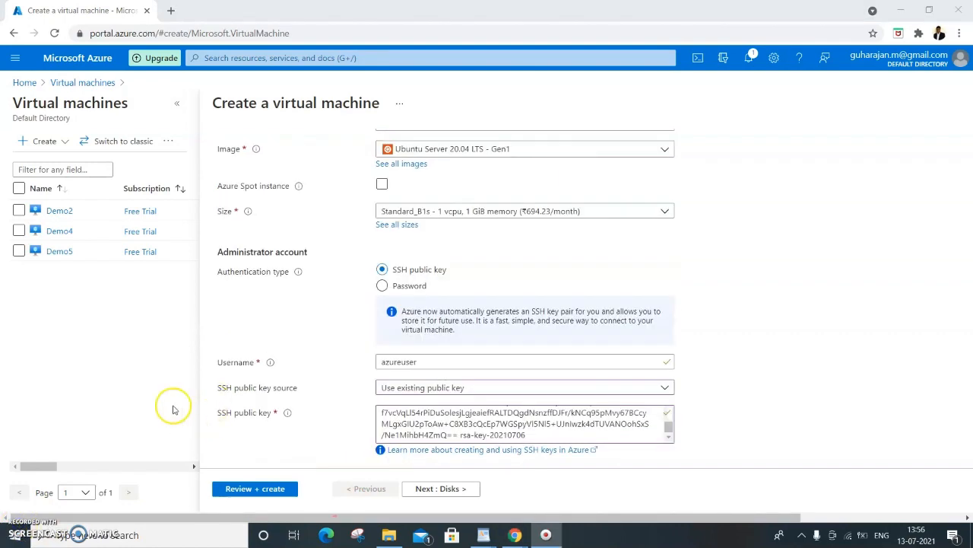
Name the new virtual machine DEMOputty.
scroll(960, 394, "up", 3)
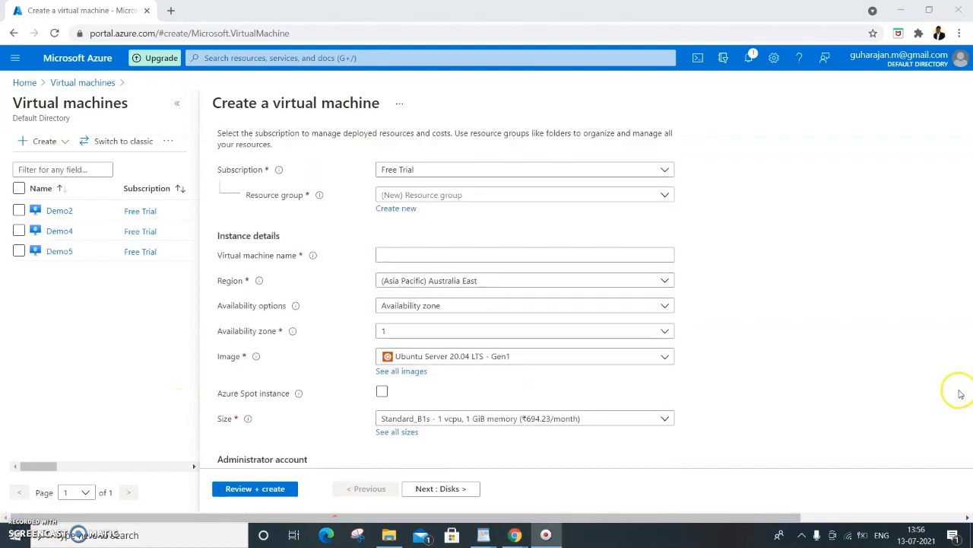
scroll(959, 394, "up", 1)
left_click(407, 303)
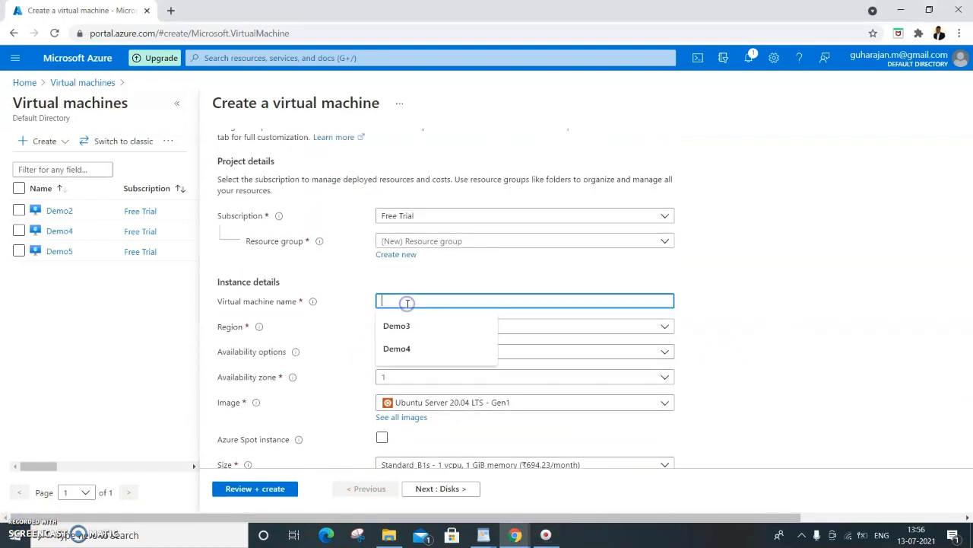
type("DEMO")
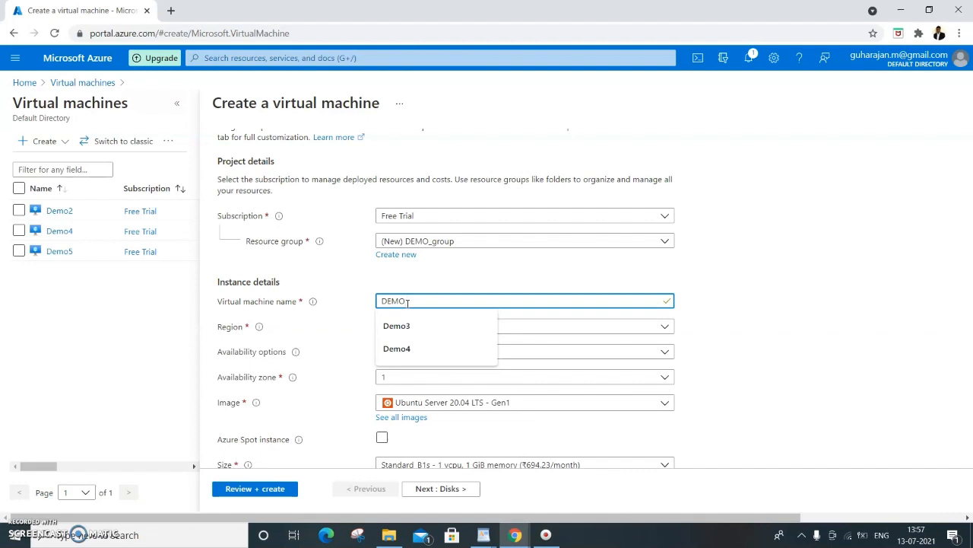
type("putty")
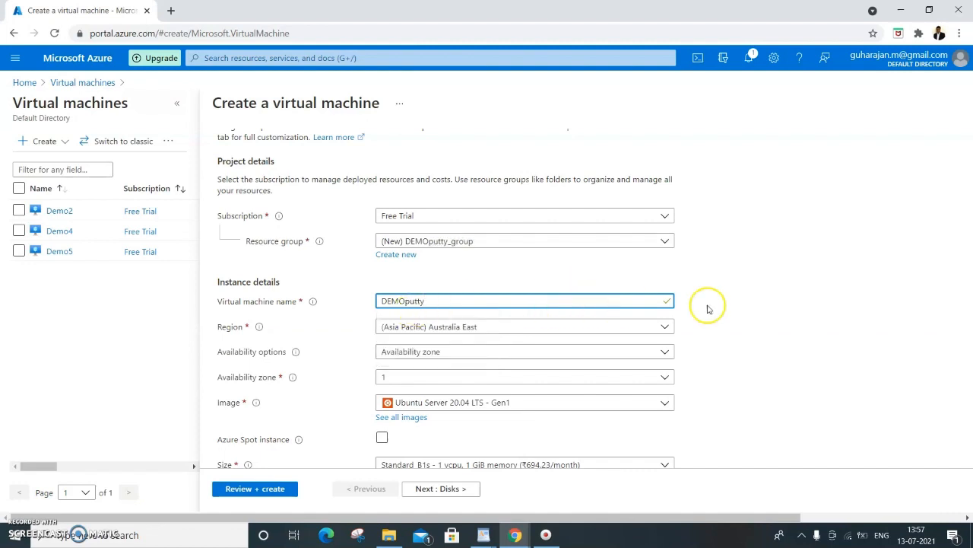
Assign the virtual machine to the existing Demo1 resource group and check the instance size.
left_click(638, 242)
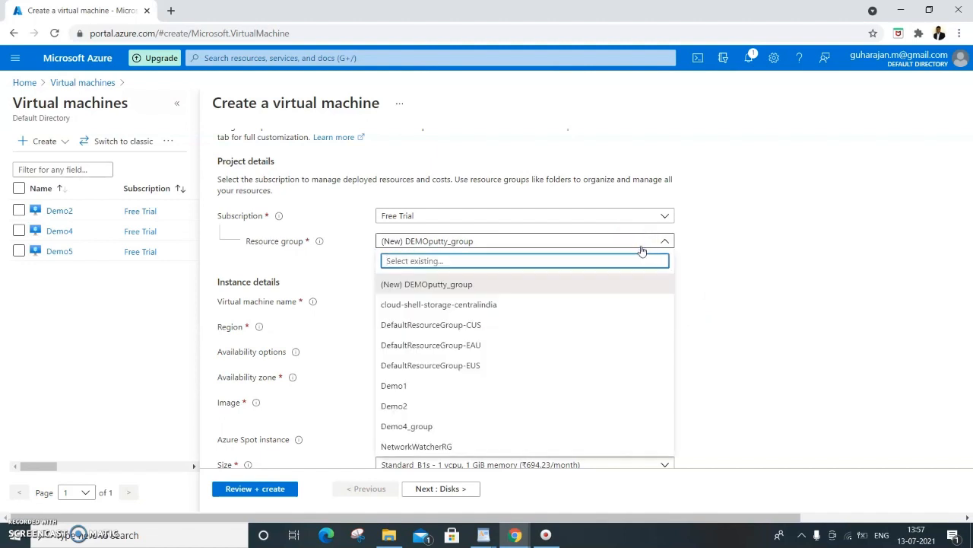
left_click(461, 385)
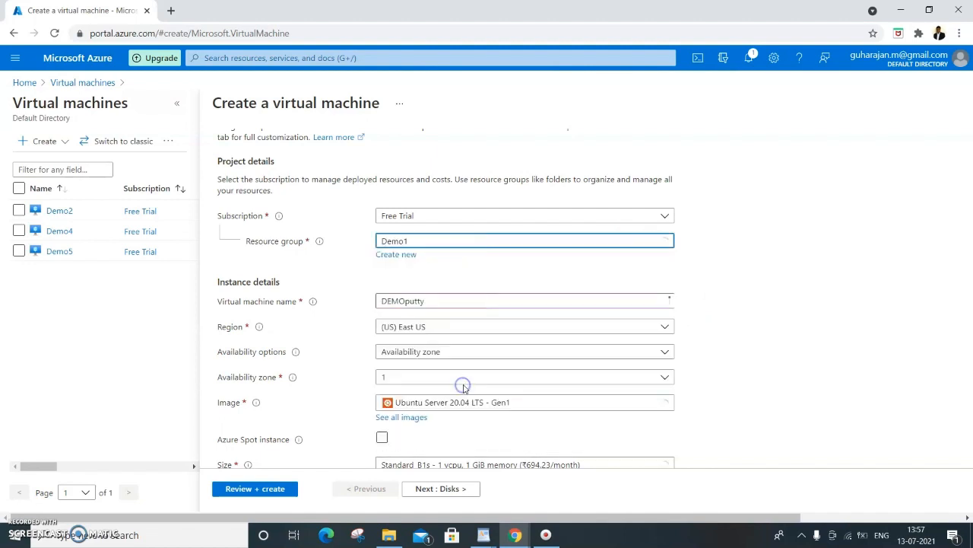
scroll(922, 305, "down", 2)
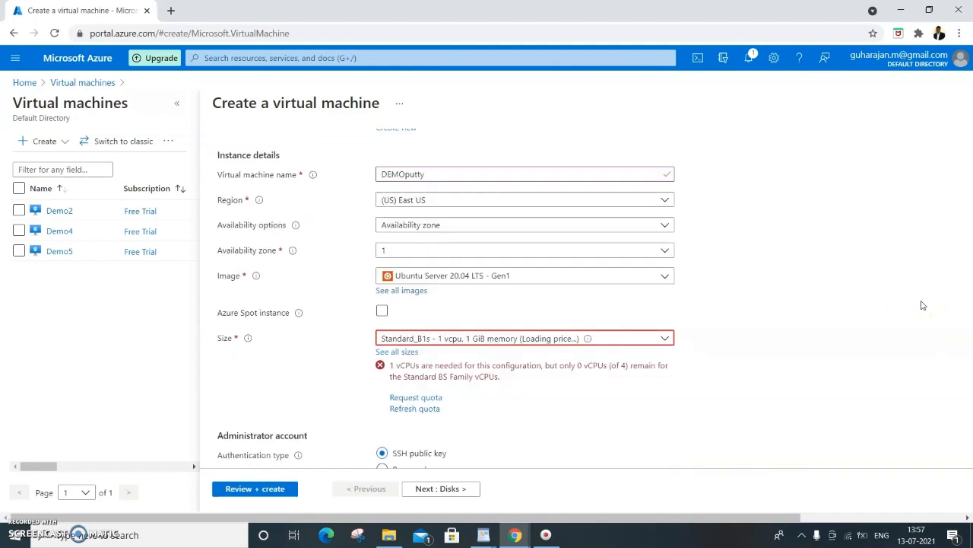
scroll(923, 305, "down", 2)
scroll(923, 304, "down", 1)
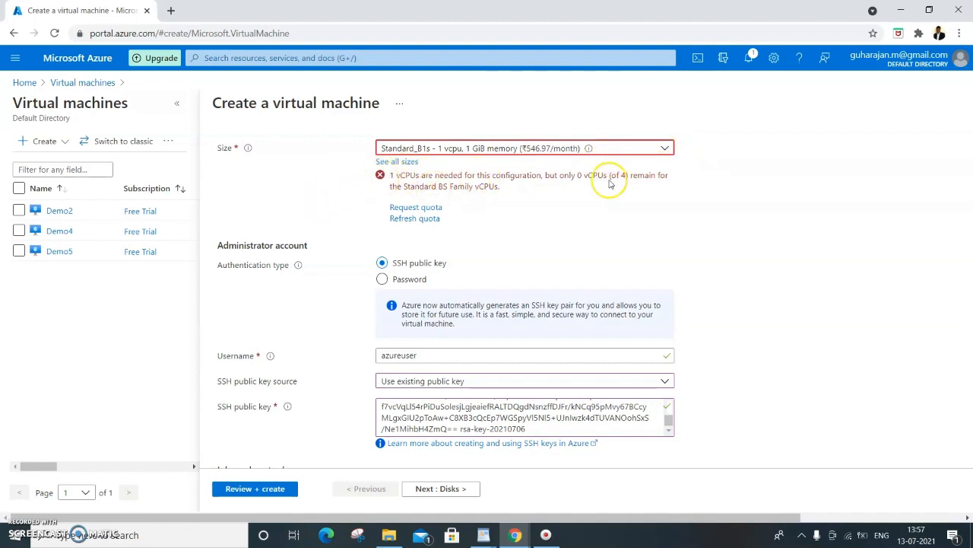
scroll(809, 276, "up", 4)
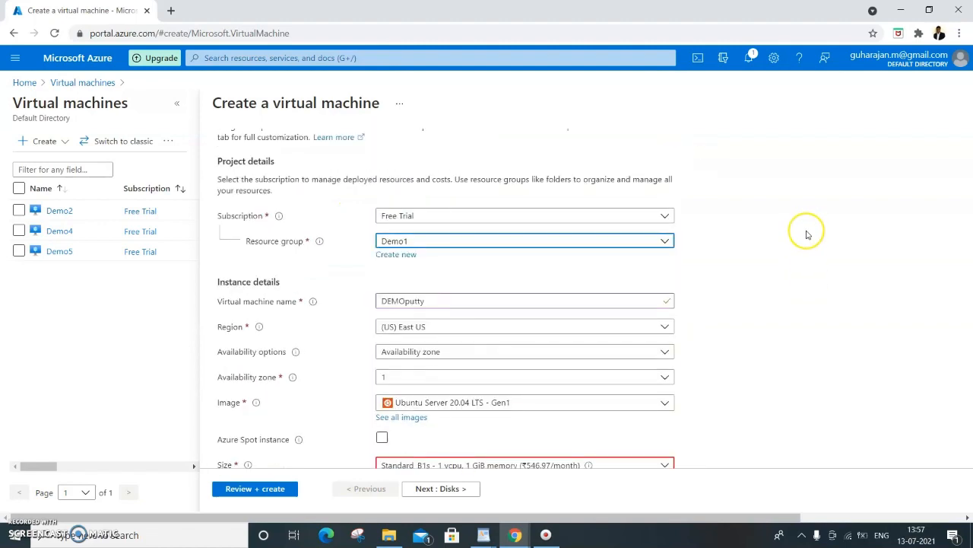
Set the virtual machine's region to (Asia Pacific) Australia East.
left_click(665, 327)
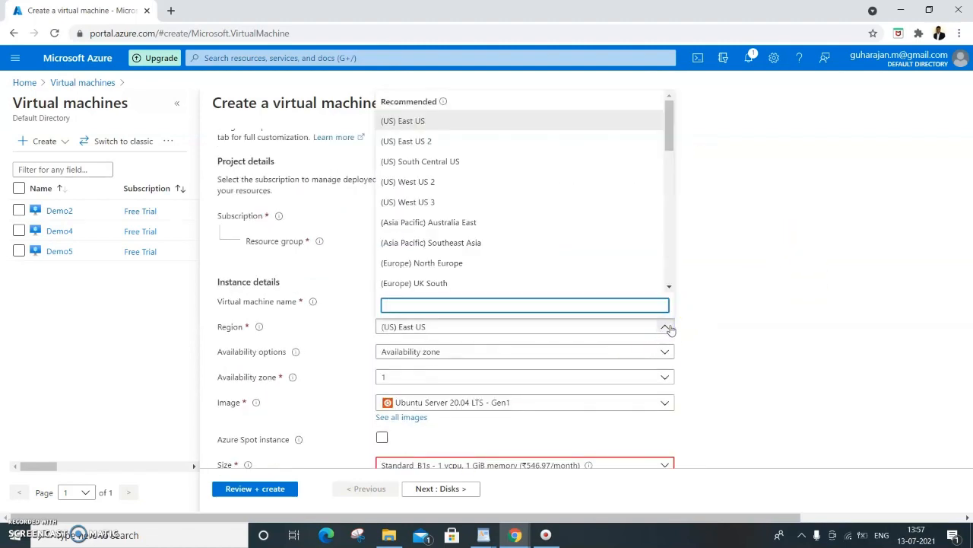
left_click(446, 222)
scroll(949, 246, "down", 3)
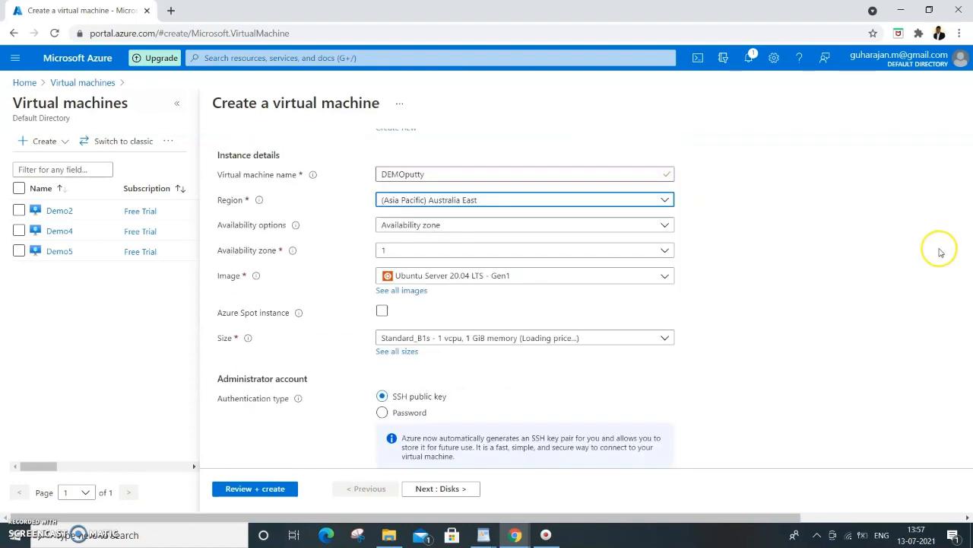
Examine the virtual machine's basic settings, from resource group and image to size, SSH public key and inbound port rules.
scroll(947, 247, "up", 3)
scroll(943, 251, "down", 1)
scroll(941, 253, "down", 3)
scroll(941, 254, "up", 3)
scroll(864, 261, "down", 3)
scroll(865, 262, "down", 2)
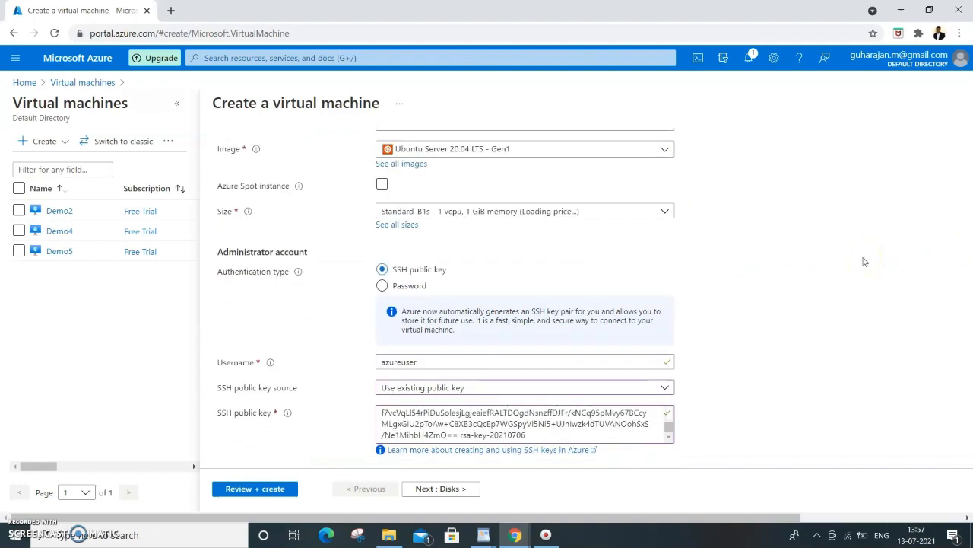
scroll(859, 263, "down", 2)
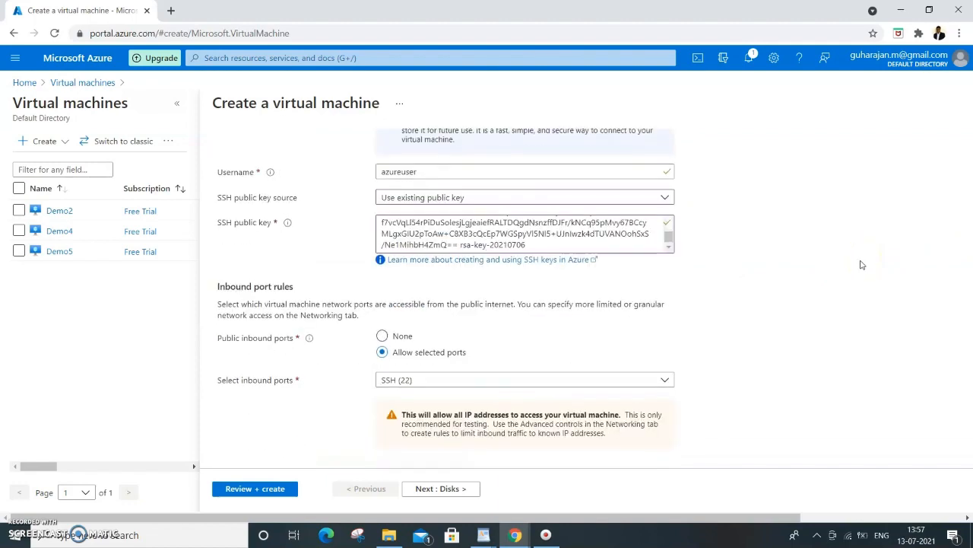
scroll(860, 263, "up", 1)
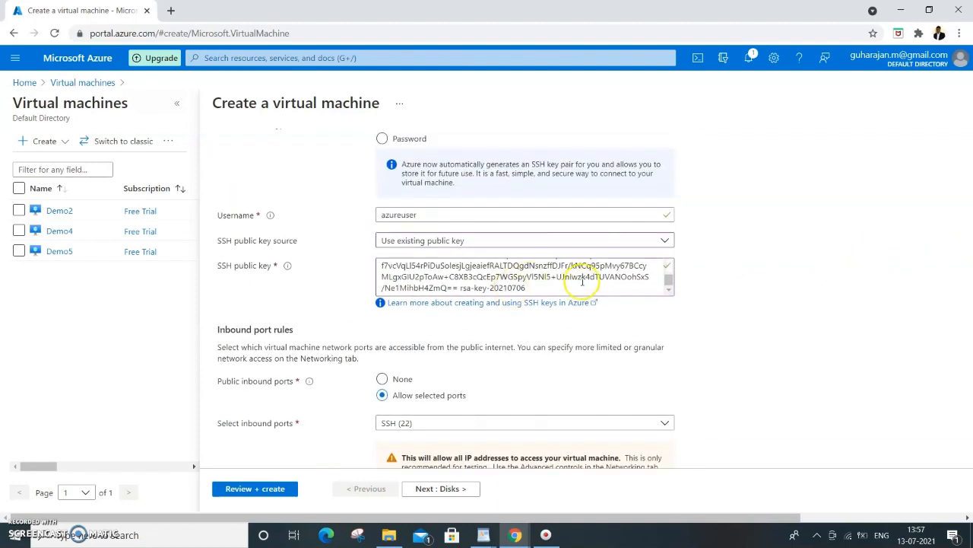
scroll(937, 262, "up", 4)
scroll(937, 263, "up", 2)
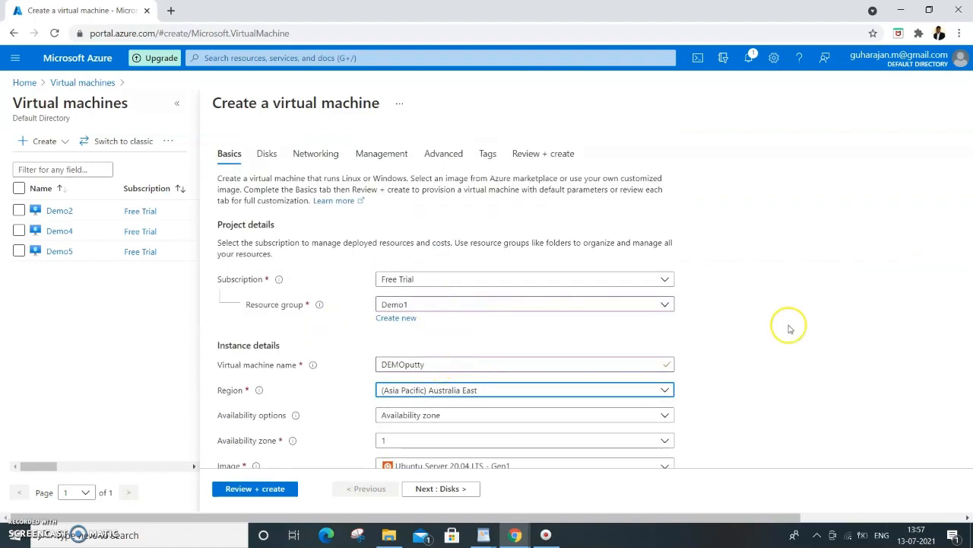
scroll(911, 323, "down", 2)
scroll(913, 325, "down", 1)
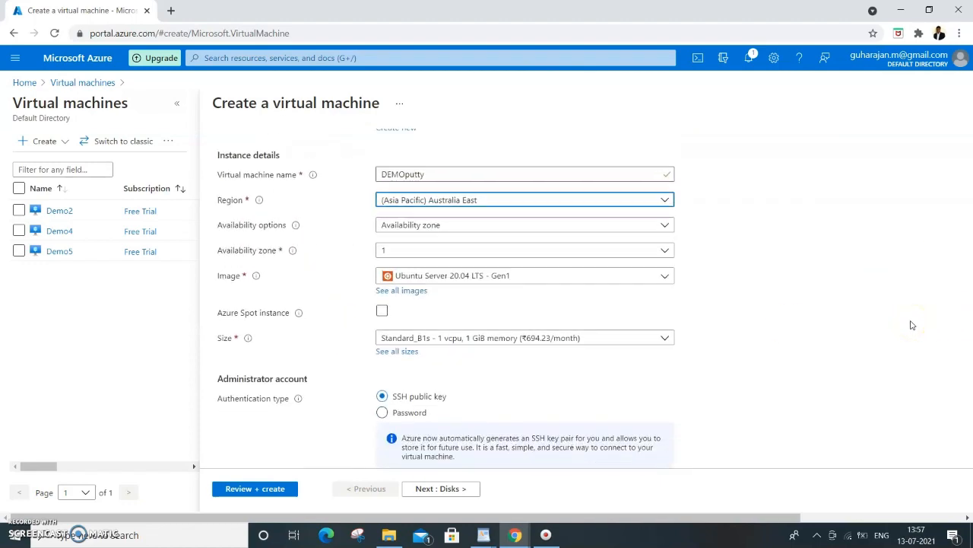
scroll(912, 325, "down", 1)
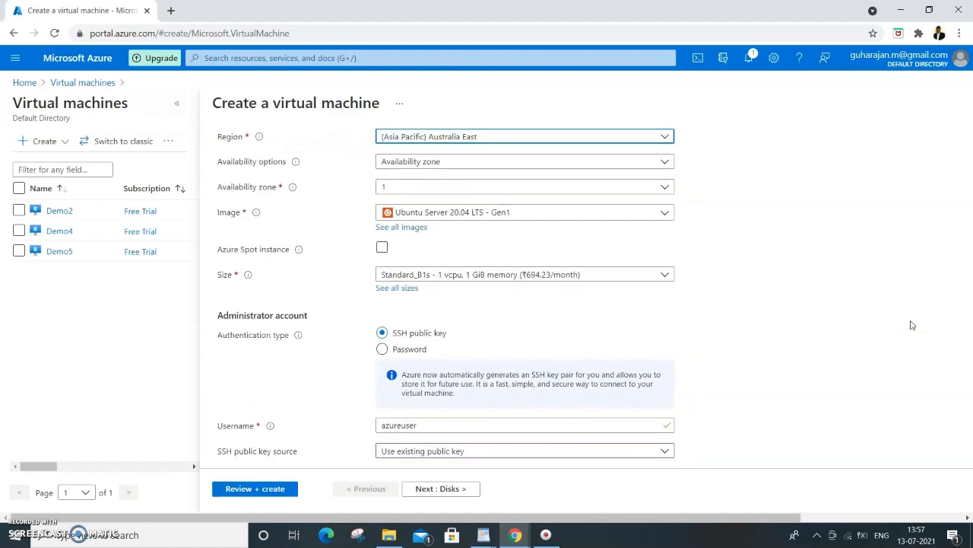
left_click(842, 337)
scroll(842, 337, "down", 2)
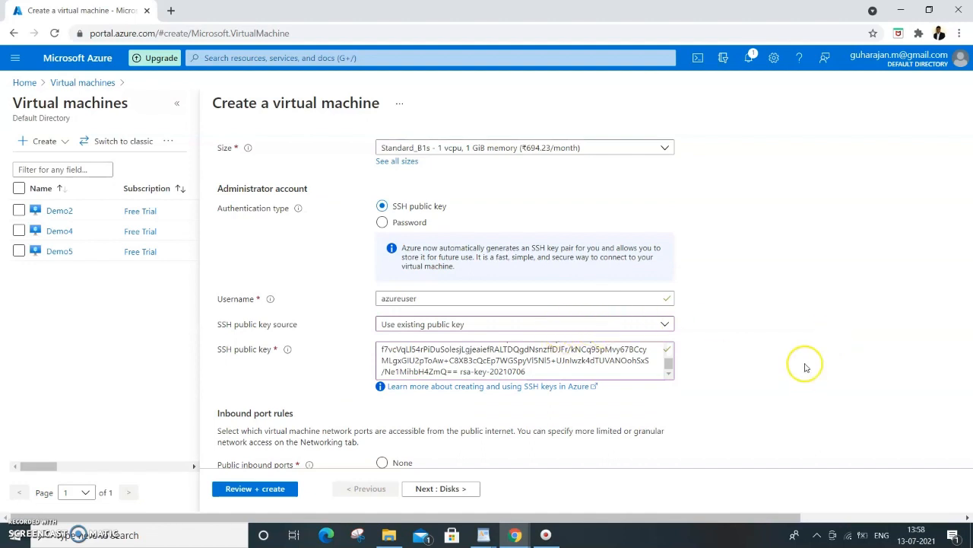
scroll(893, 352, "down", 2)
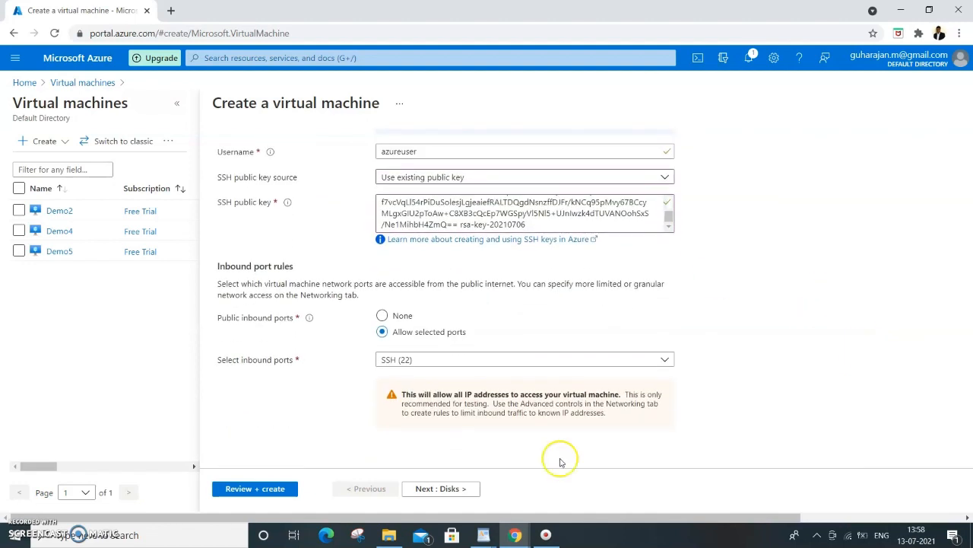
Validate and create the DEMOputty virtual machine and open its resource page once deployed.
left_click(254, 489)
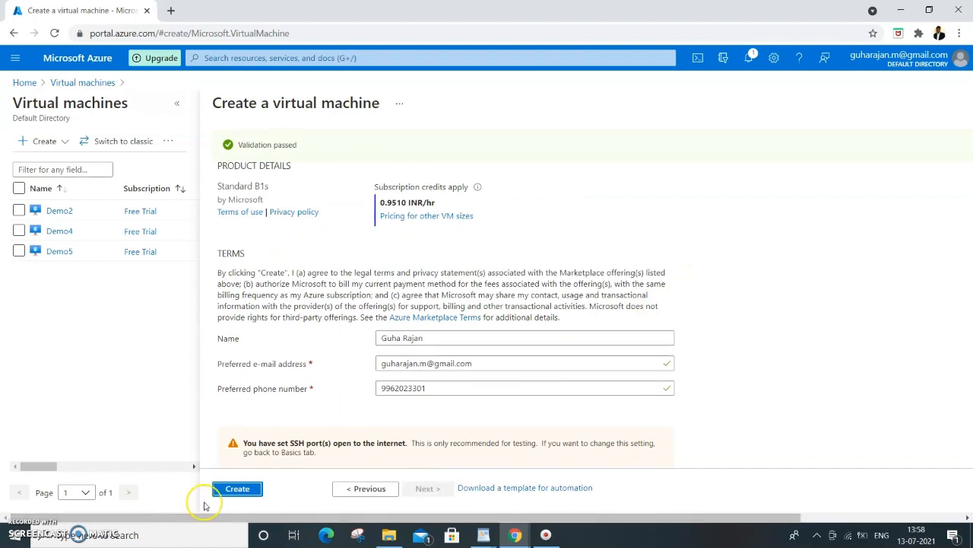
left_click(238, 488)
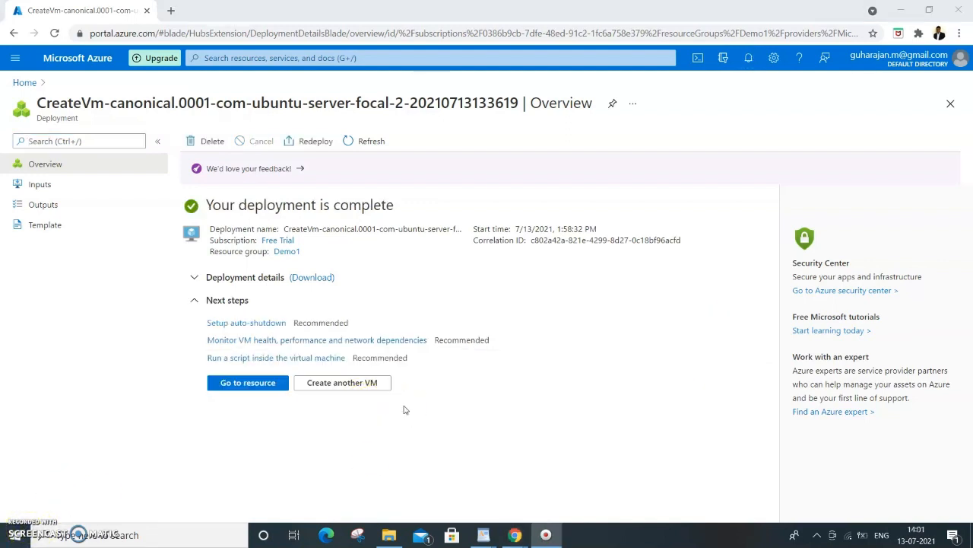
left_click(261, 386)
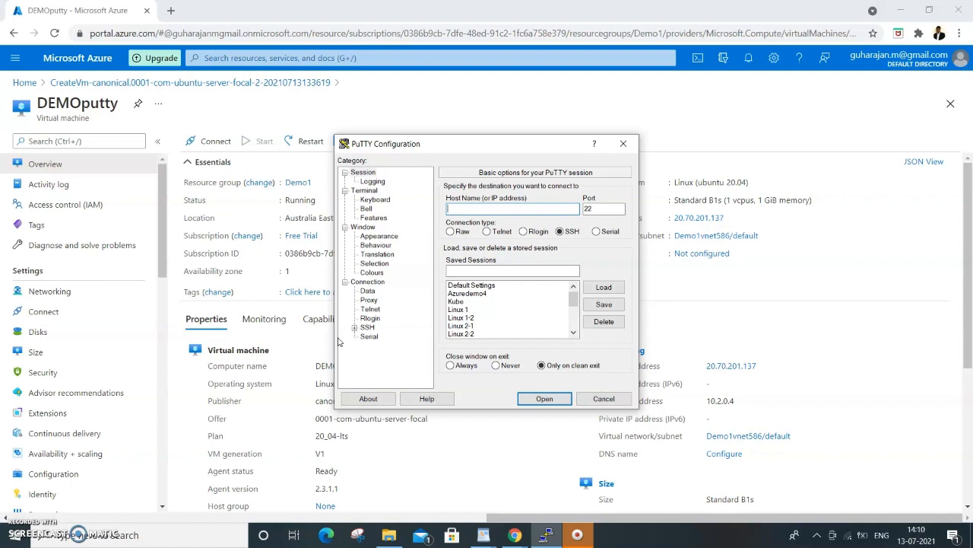
type("azureuser@")
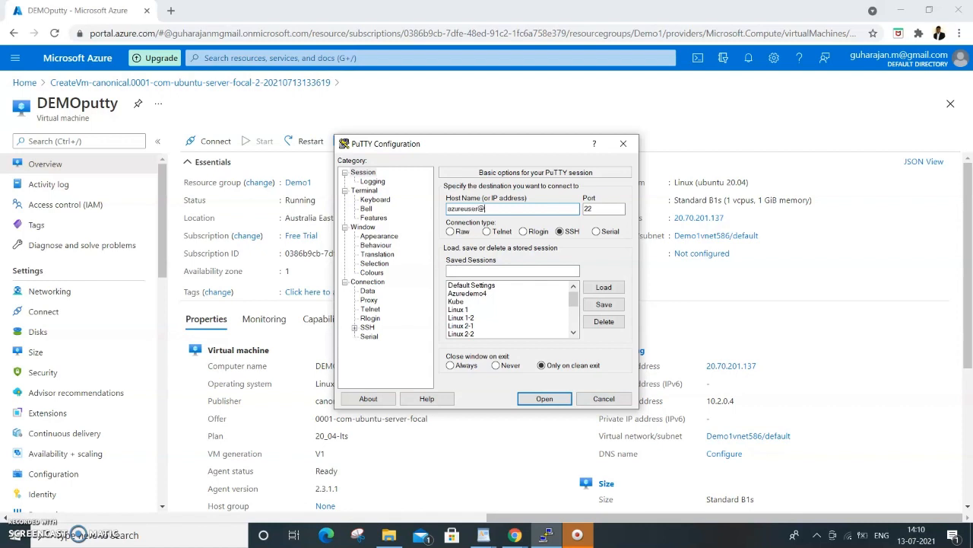
left_click(703, 218)
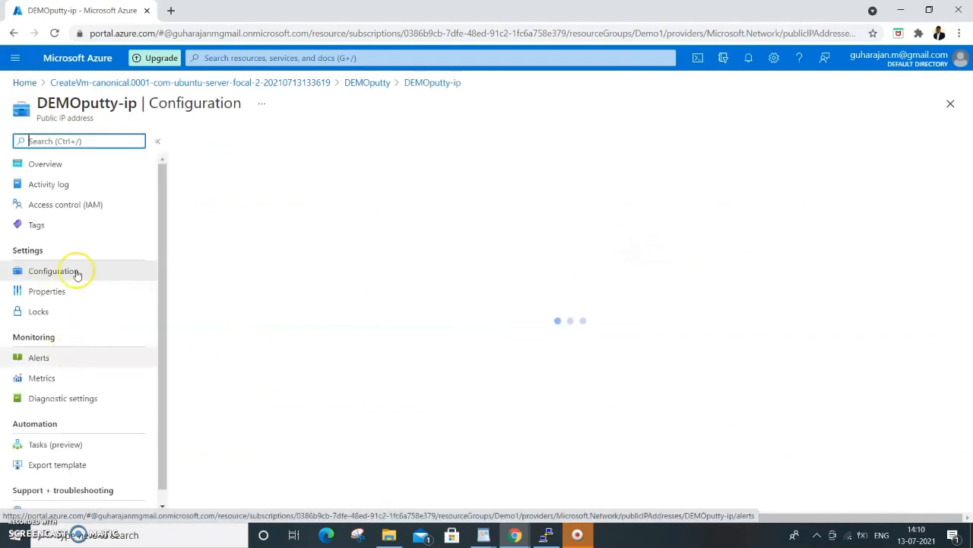
left_click(49, 166)
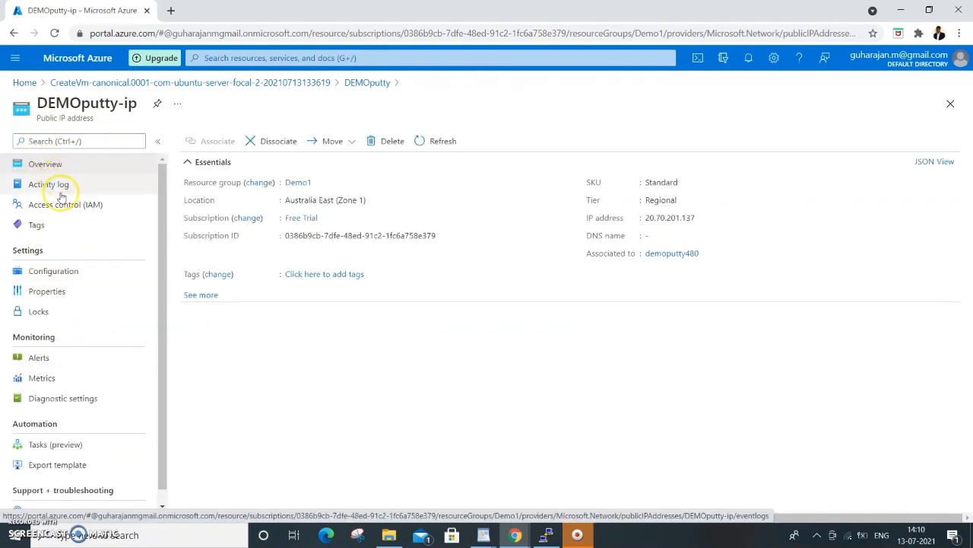
mouse_move(705, 220)
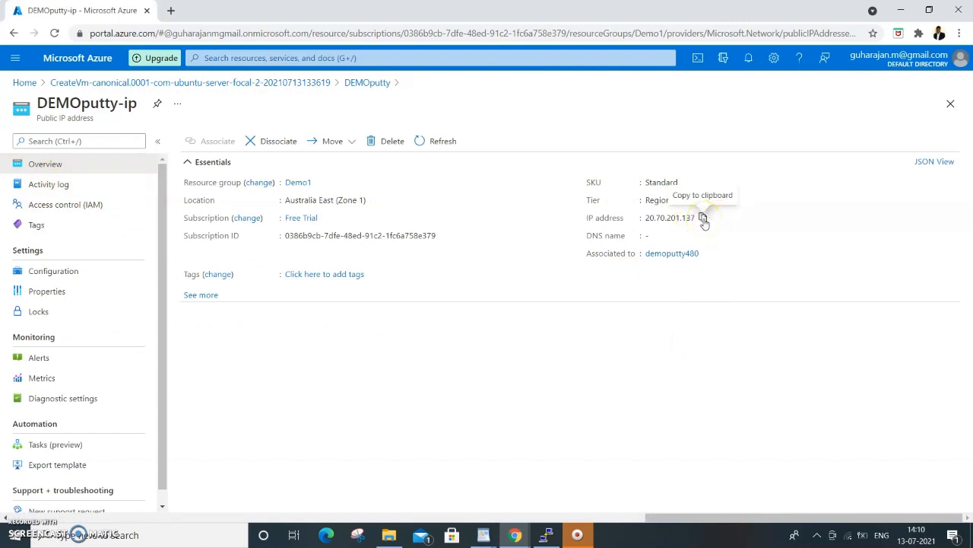
left_click(705, 221)
left_click(546, 534)
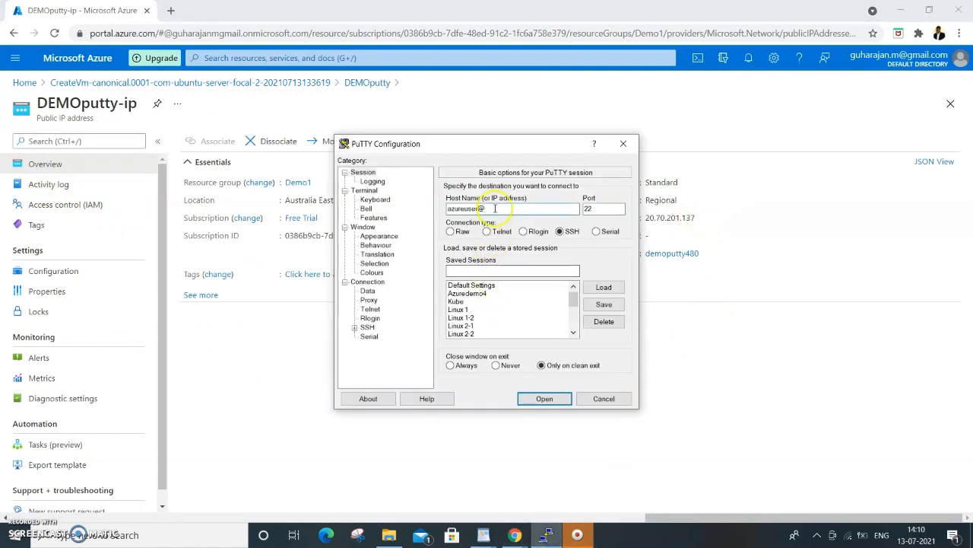
type("20.70.201.137")
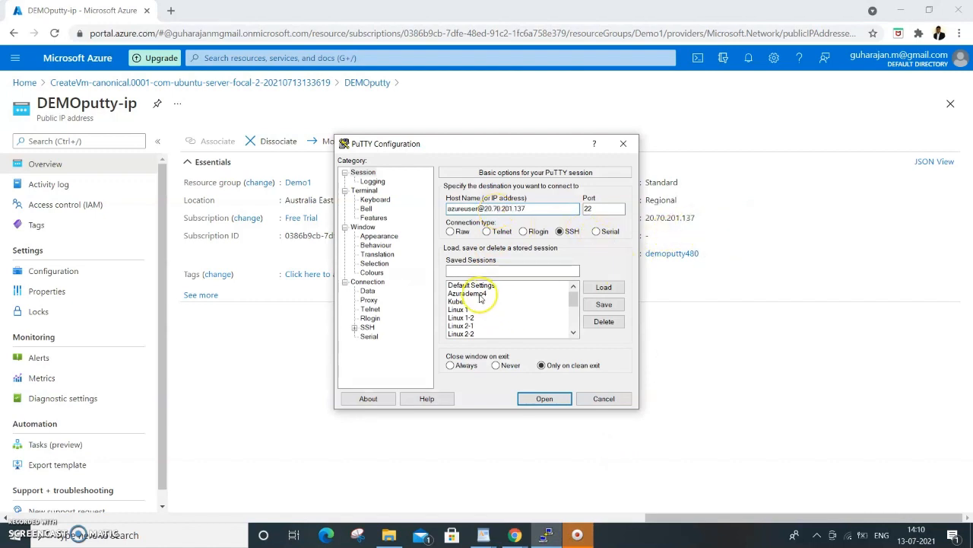
Choose the Azure.ppk file from the Azure folder as the private key for SSH authentication.
left_click(354, 329)
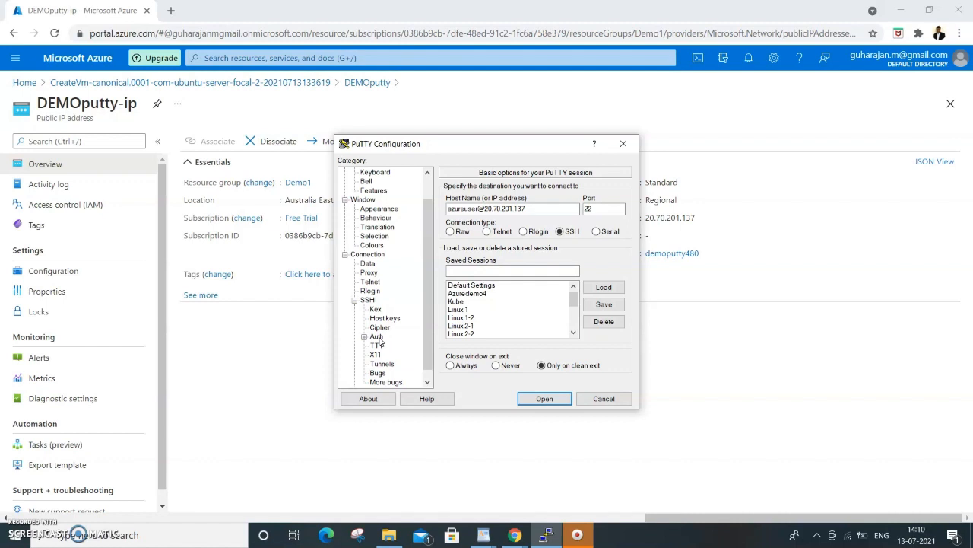
left_click(377, 337)
left_click(604, 322)
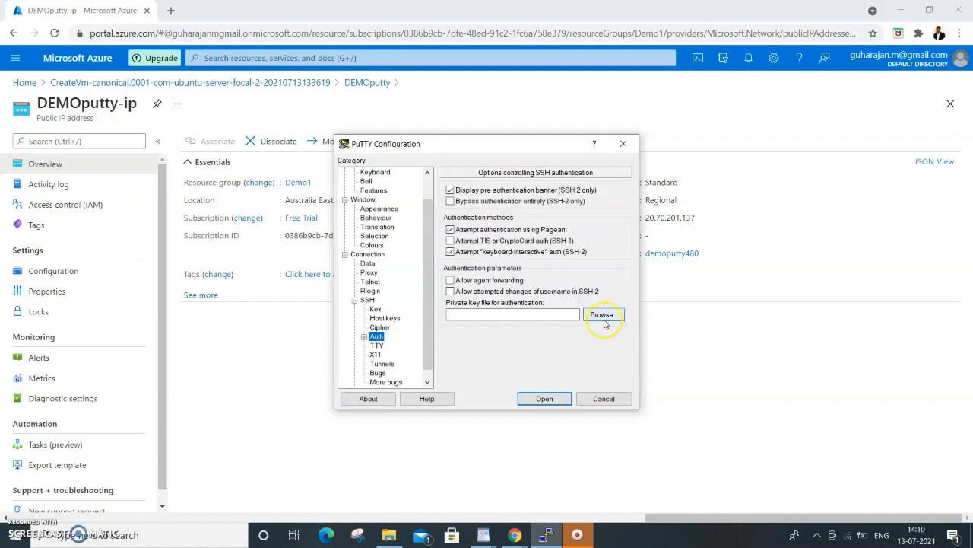
left_click(606, 319)
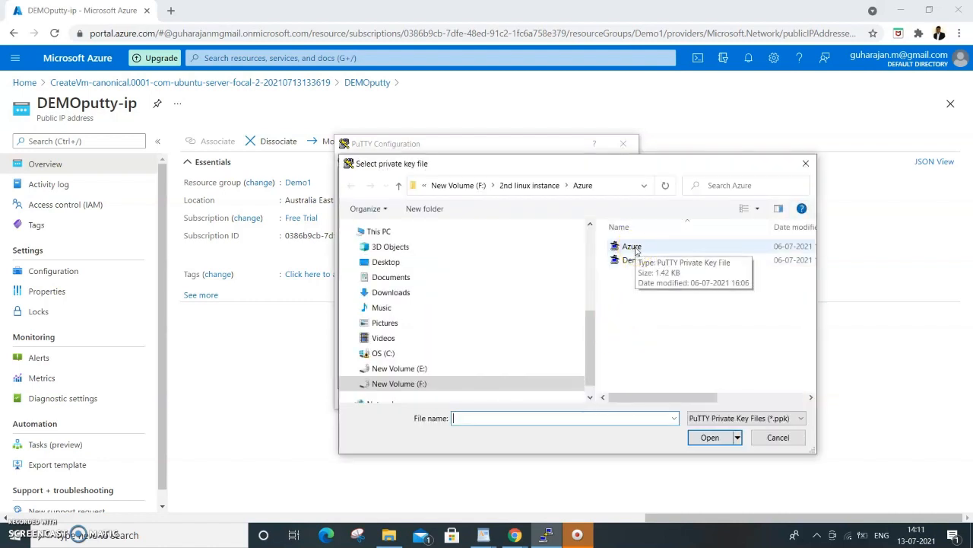
left_click(632, 246)
left_click(709, 437)
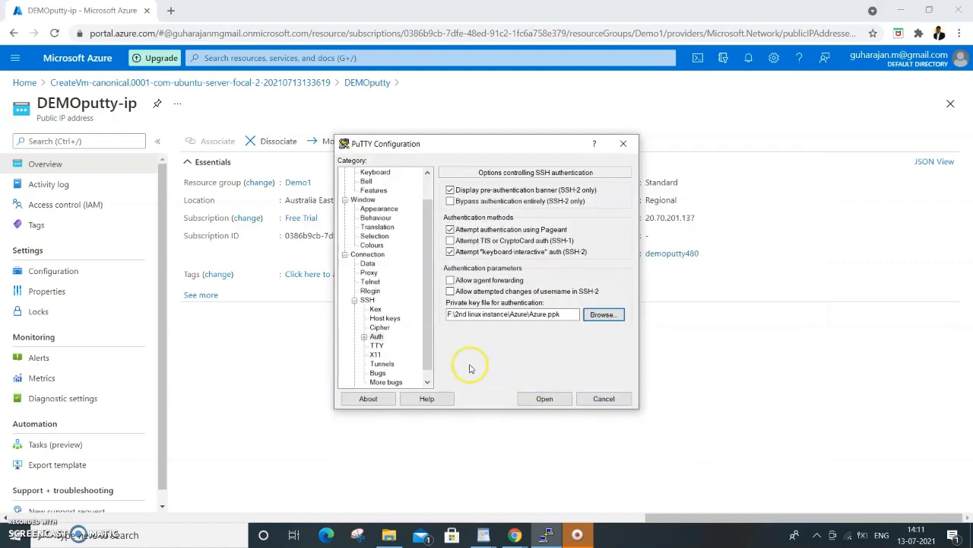
Save the PuTTY session as azureputty and reload it to check its private key file.
scroll(424, 266, "up", 1)
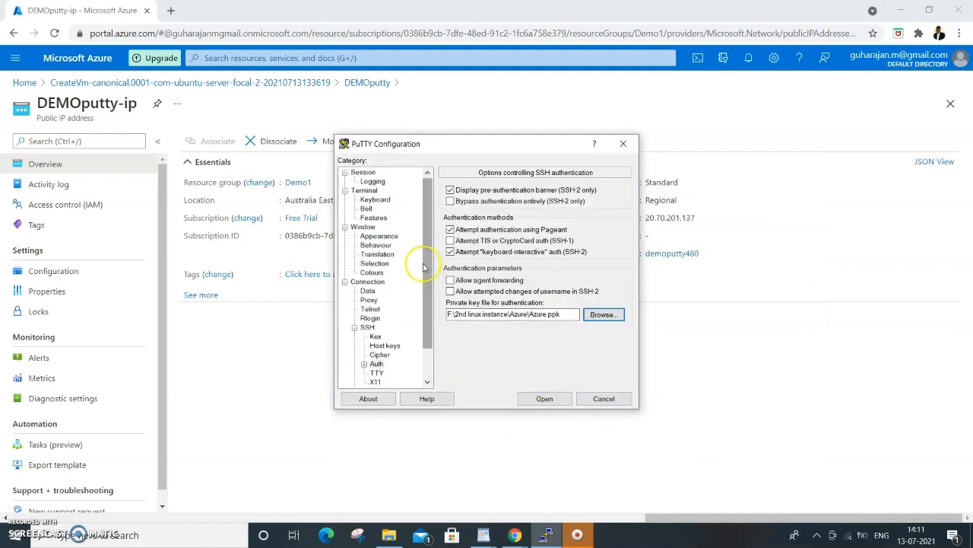
left_click(364, 172)
left_click(465, 271)
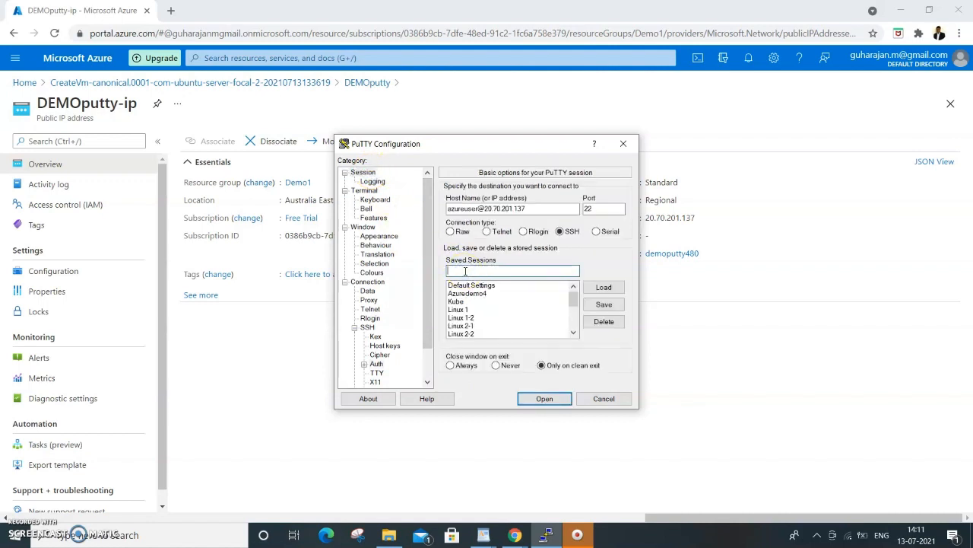
type("azure")
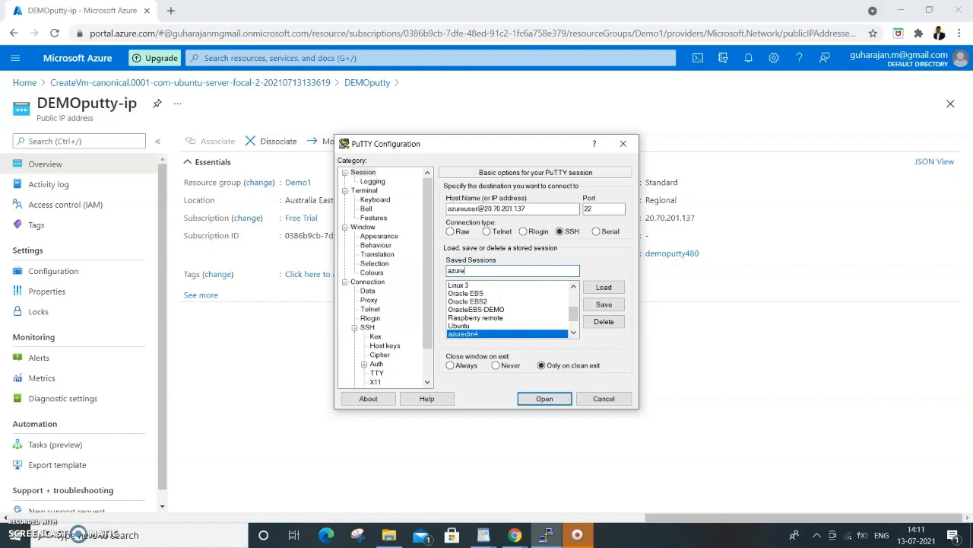
type("putty")
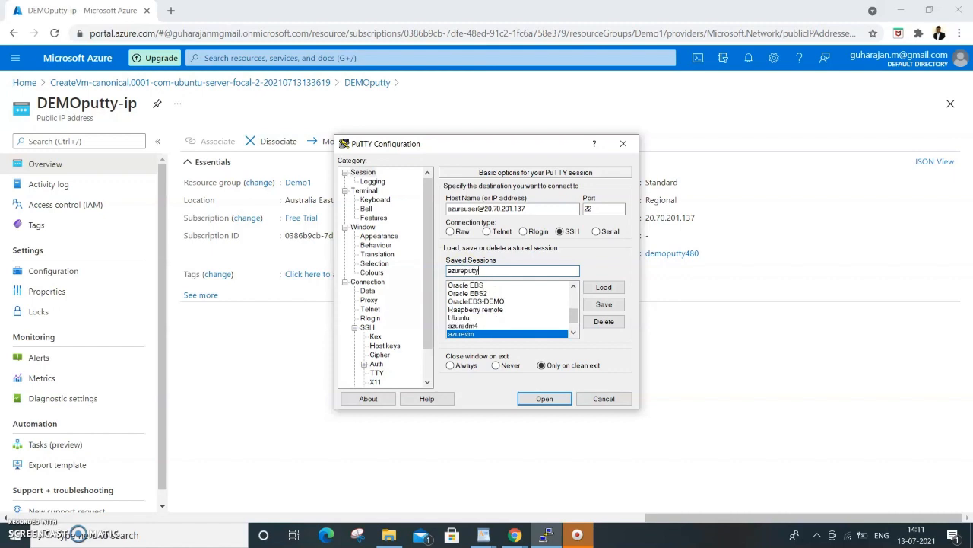
left_click(603, 307)
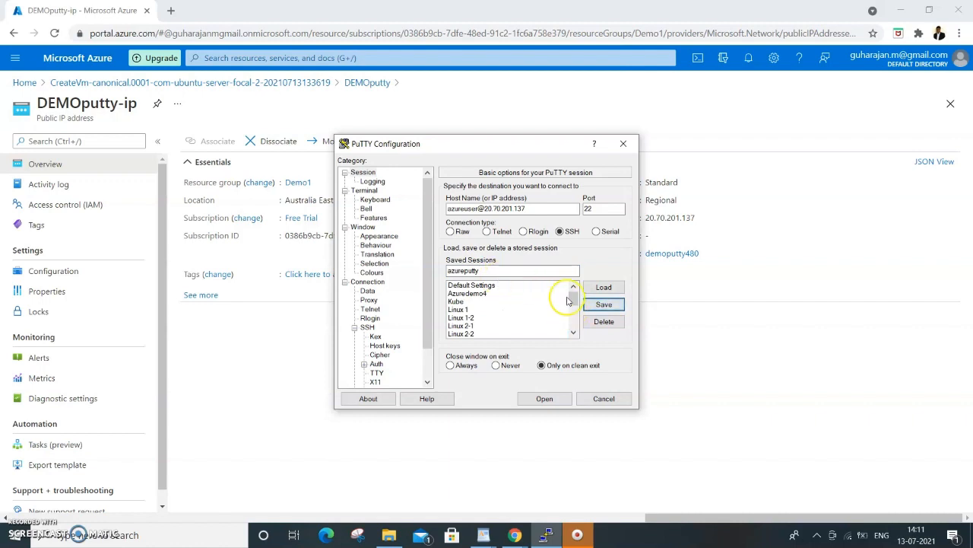
left_click(603, 287)
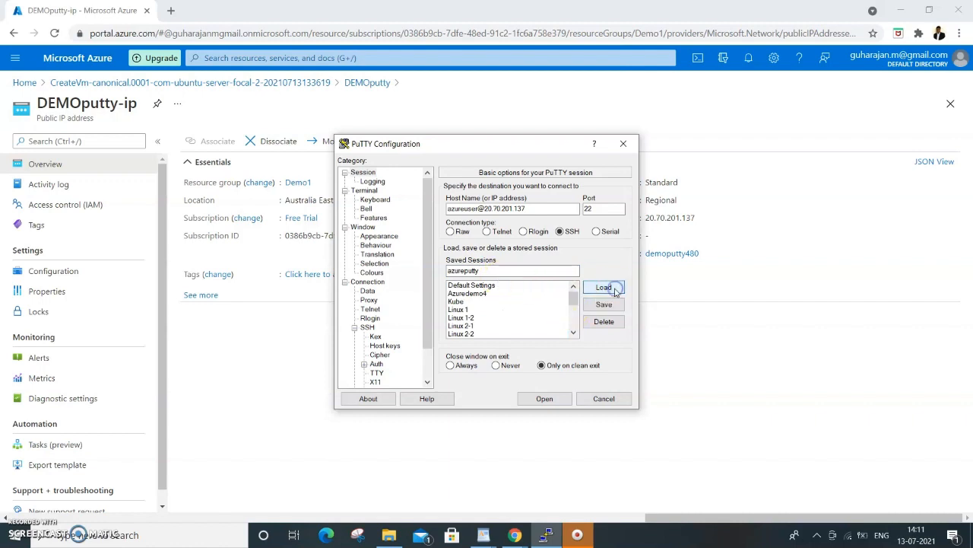
left_click(387, 363)
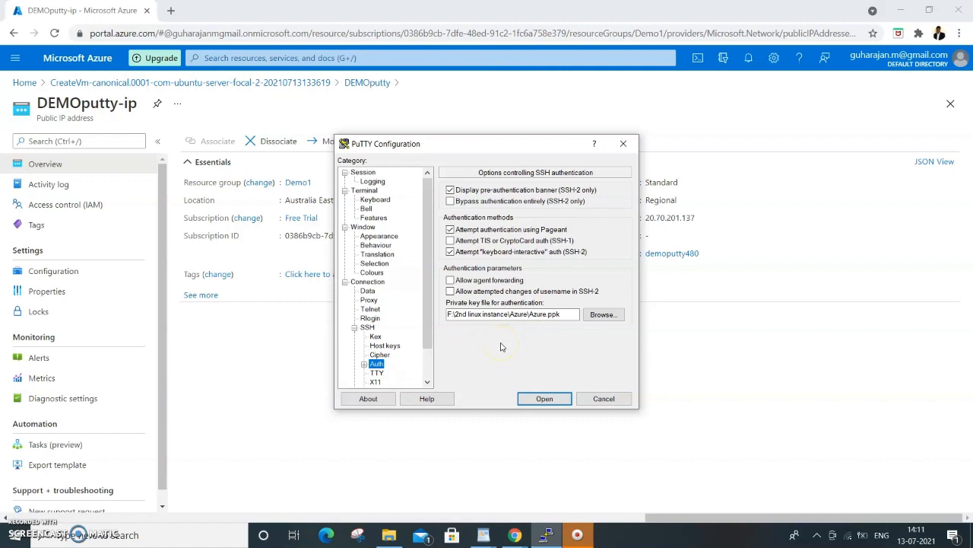
Return to the basic session settings and open the azureputty SSH connection to the DEMOputty virtual machine.
left_click(363, 172)
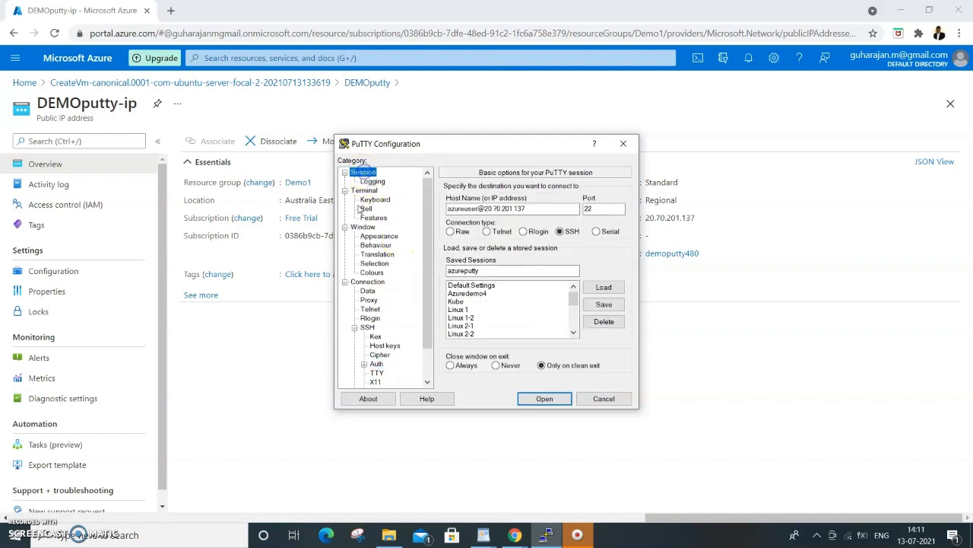
left_click(549, 403)
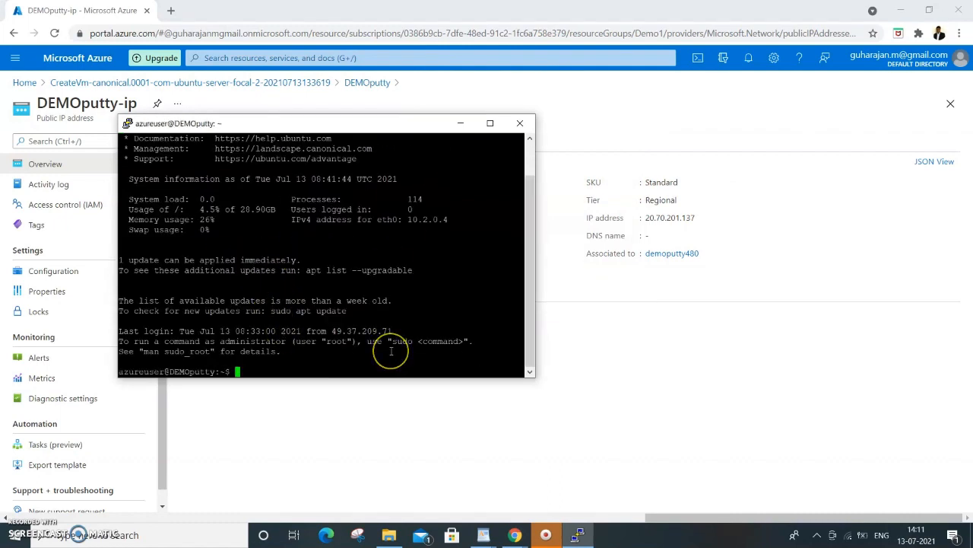
key("Return")
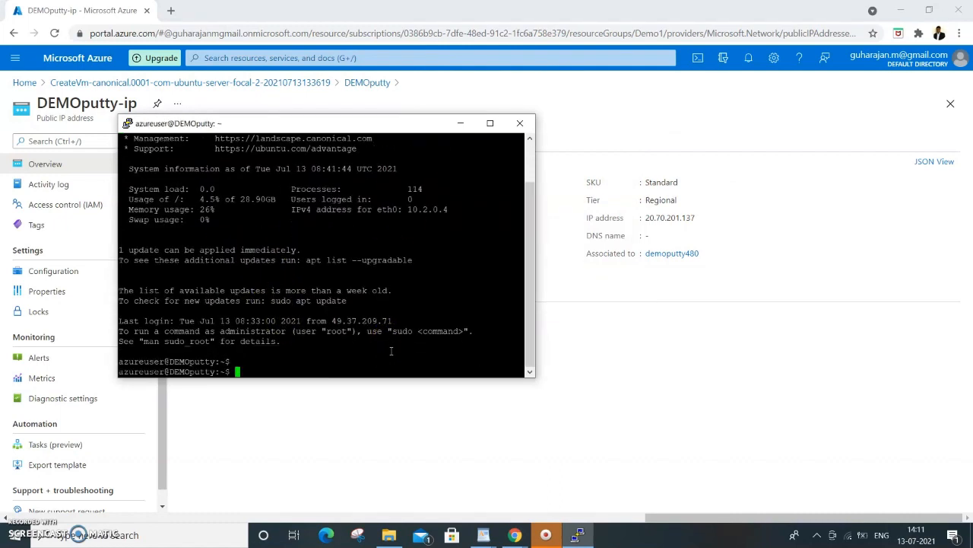
Create an empty file named abc with touch in the home directory, running ls -l before and after it.
type("ls -l")
key("Return")
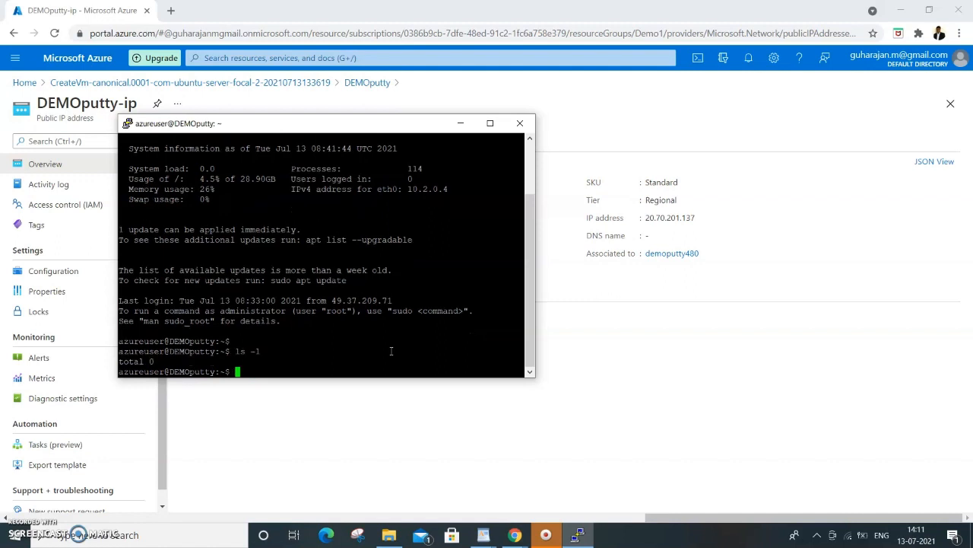
type("touch abc")
key("Return")
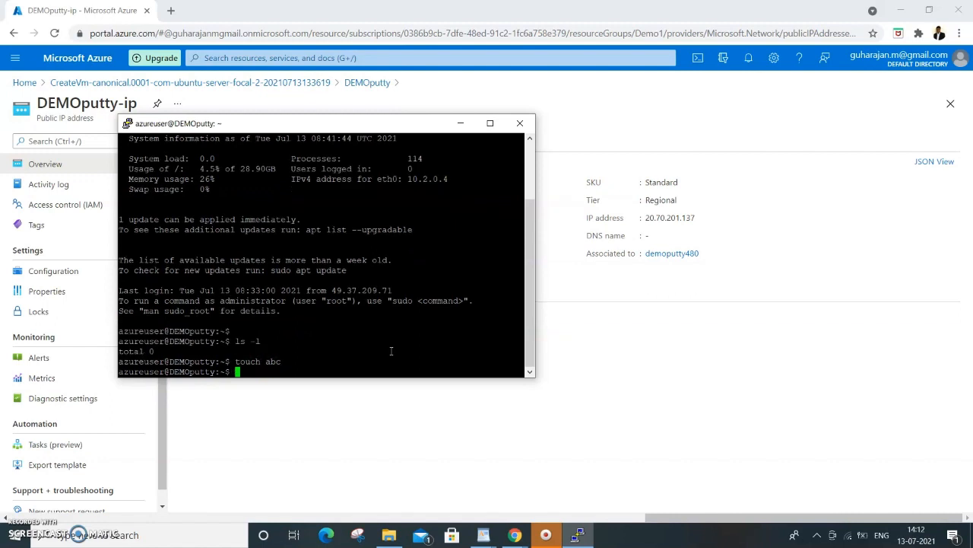
type("ls -l")
key("Return")
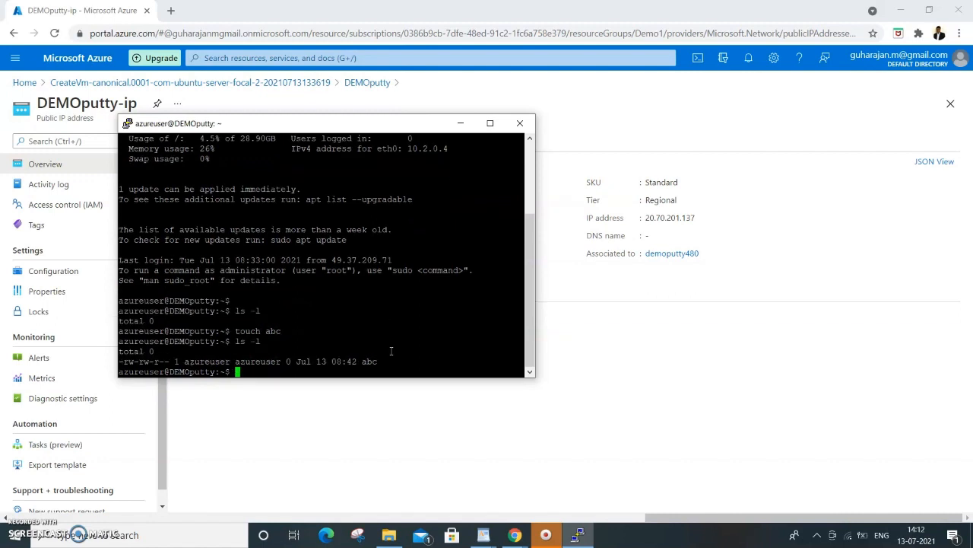